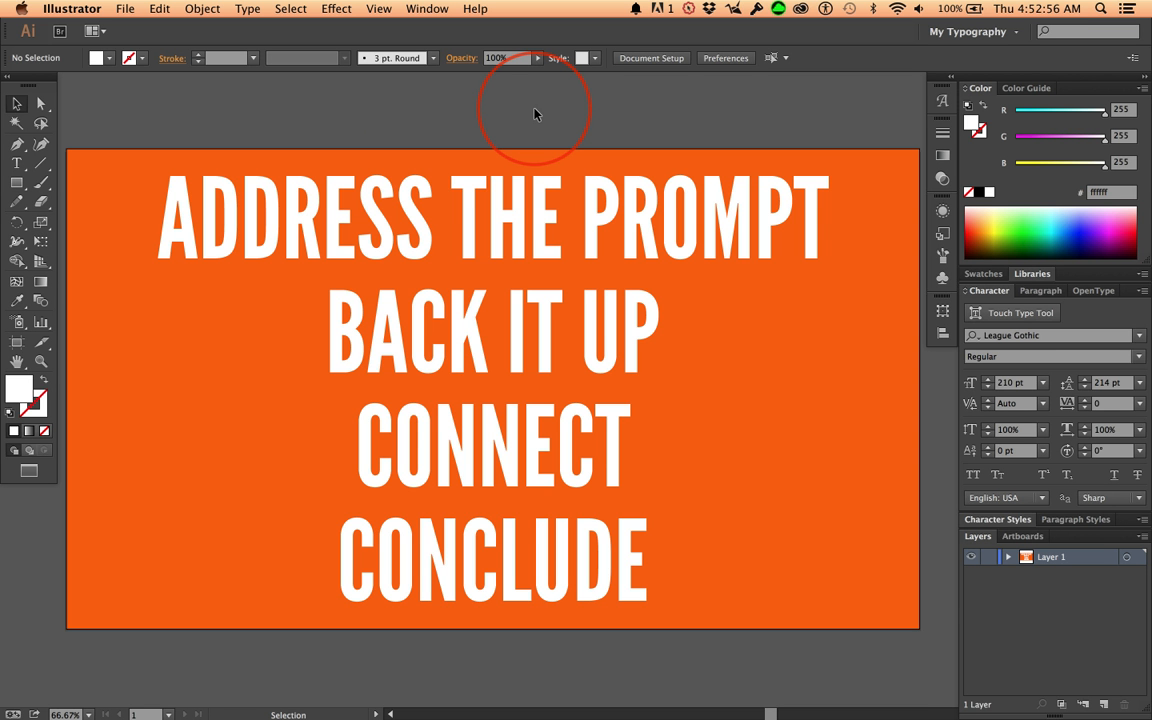
# Switch to Safari to view The Mac Lab home page, and return to Illustrator
pyautogui.press('super+Tab')
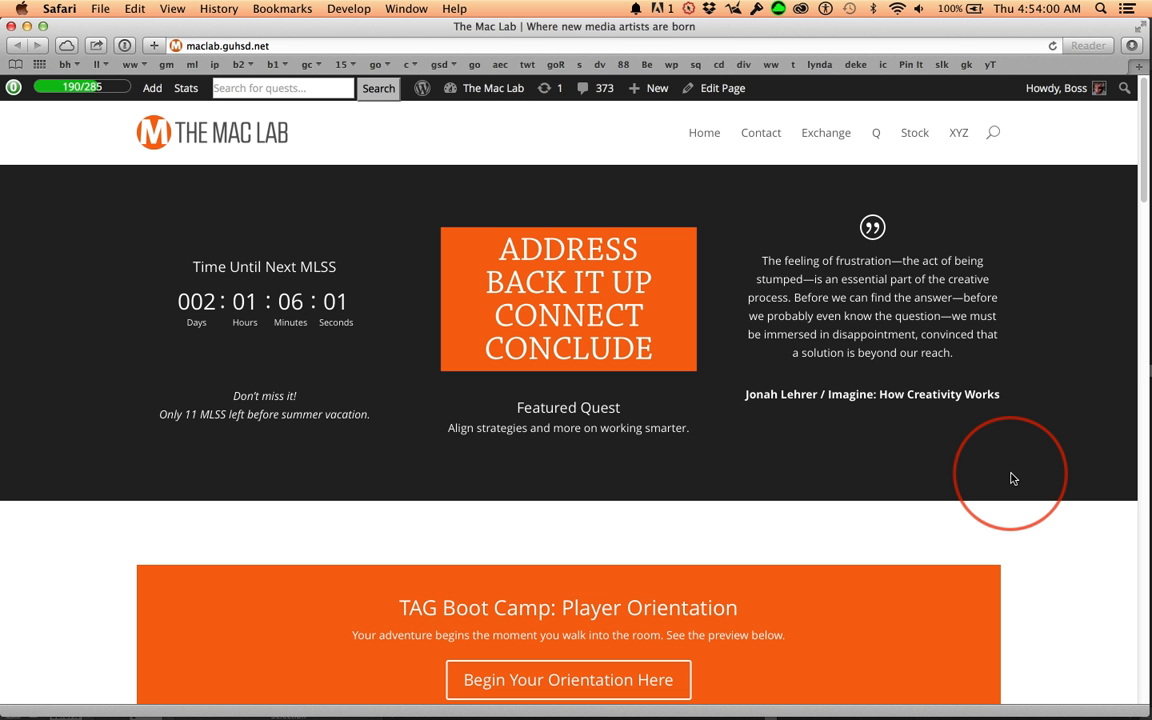
pyautogui.press('super+Tab')
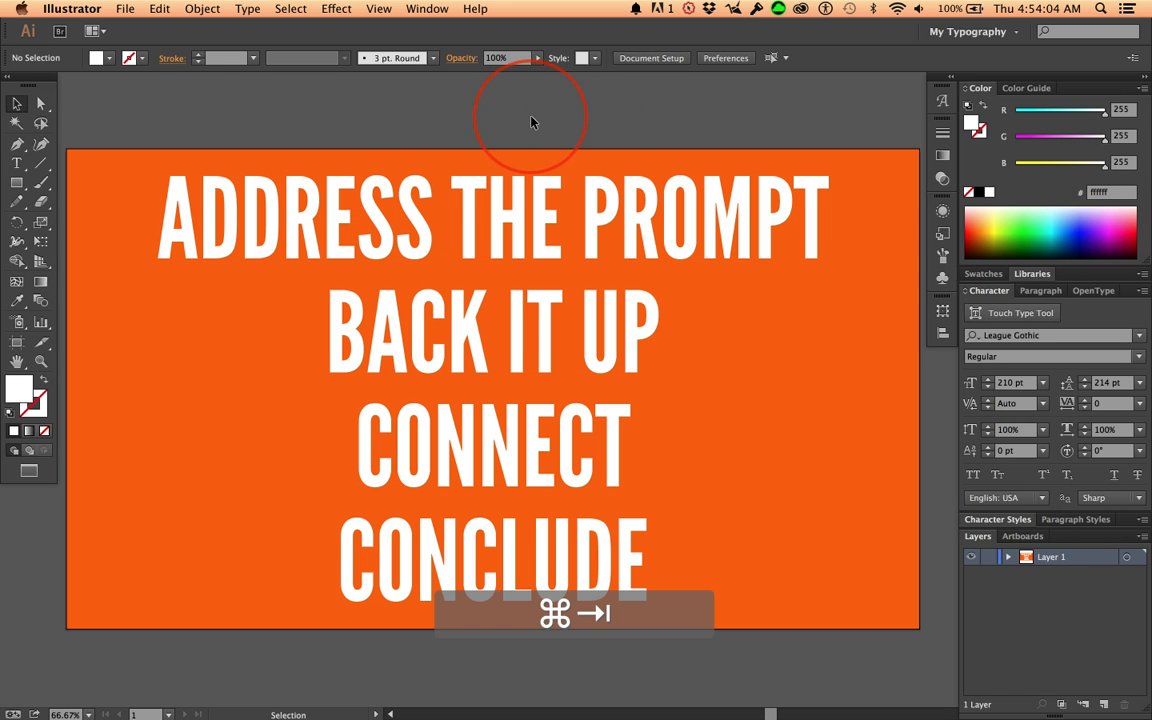
# Select the four-line text block, preview the fonts following League Gothic up to Letter Gothic Std, and return to League Gothic
pyautogui.click(515, 202)
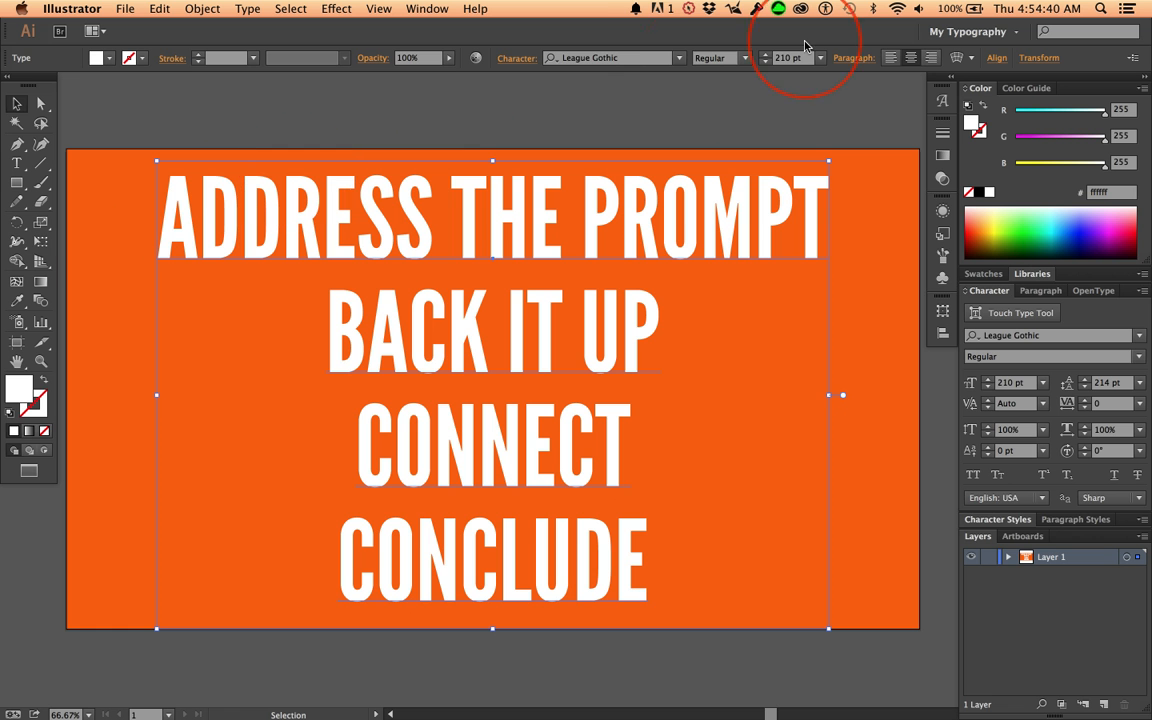
pyautogui.click(638, 58)
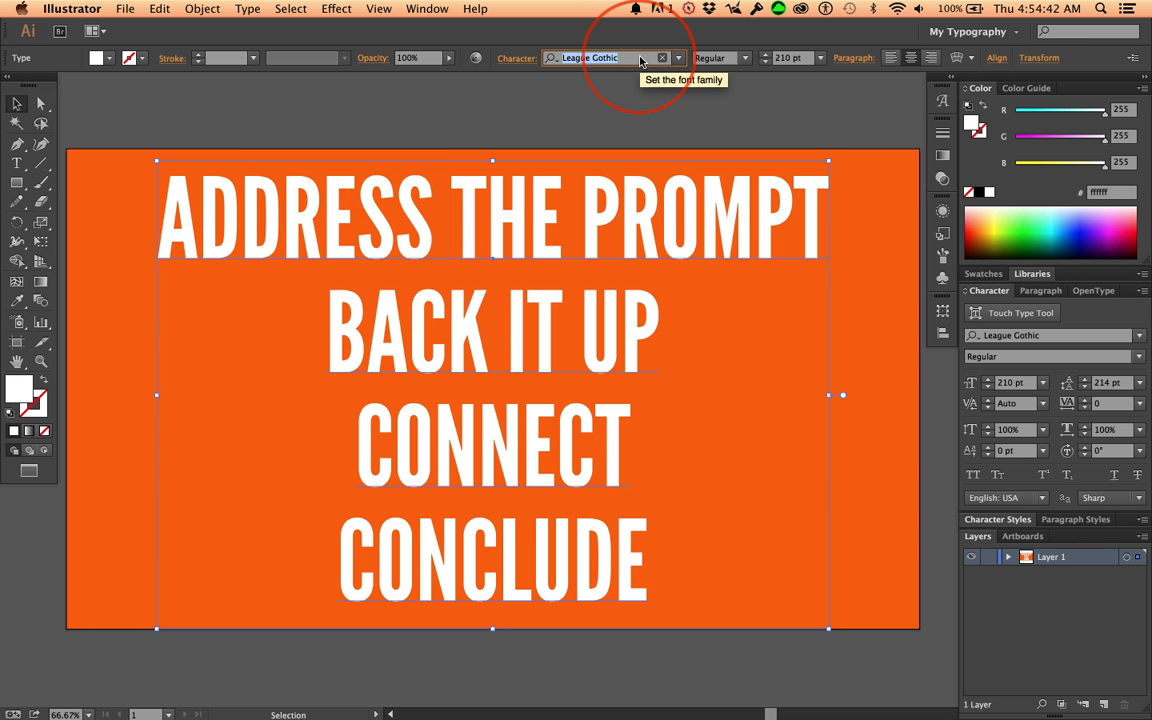
pyautogui.press('Down')
pyautogui.press('Down')
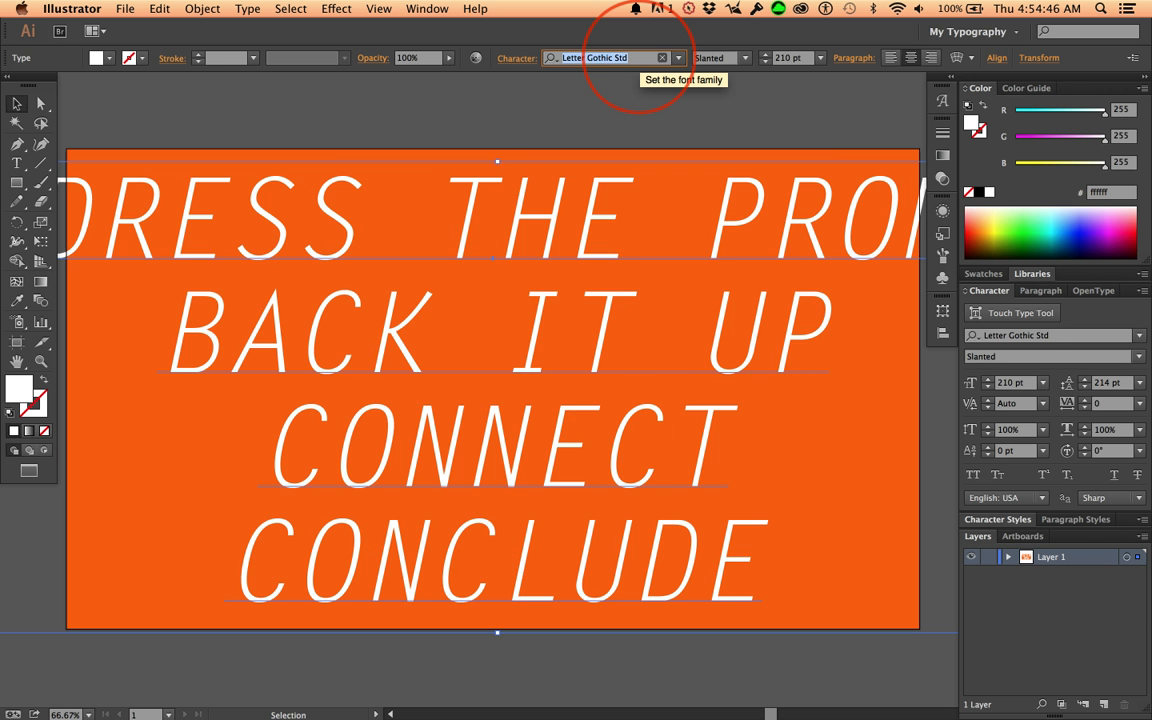
pyautogui.press('Up')
pyautogui.press('Up')
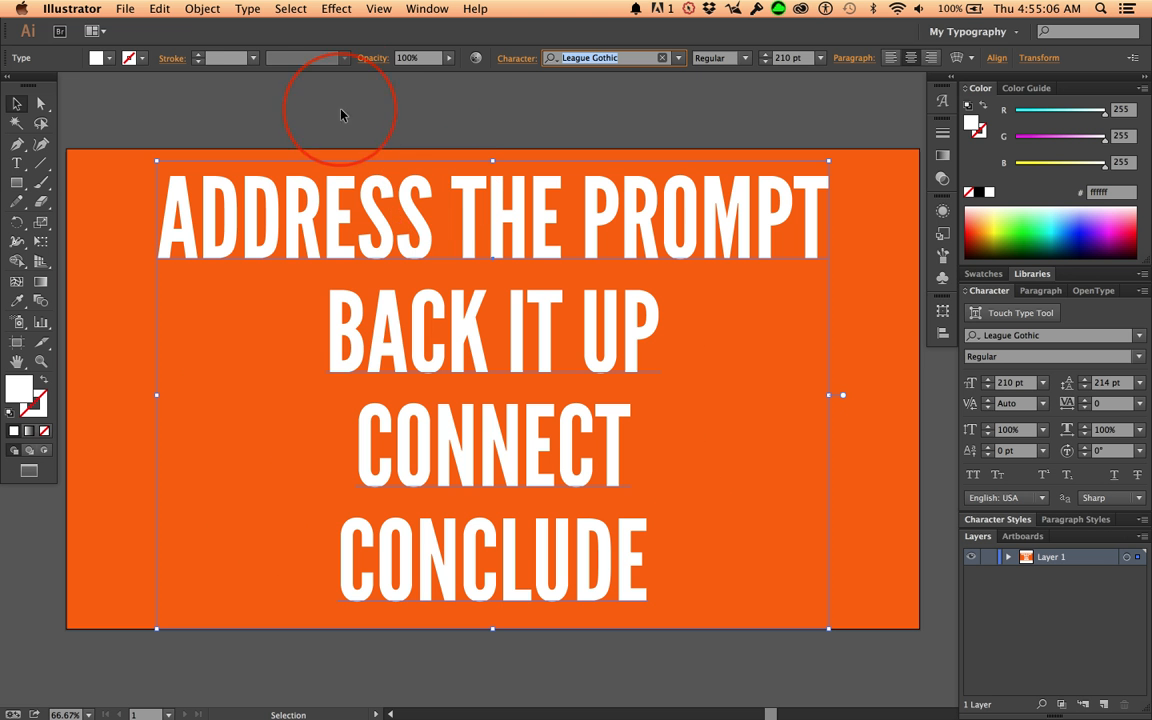
# Try lowercase on the selected four-line text block and undo the case change
pyautogui.click(247, 9)
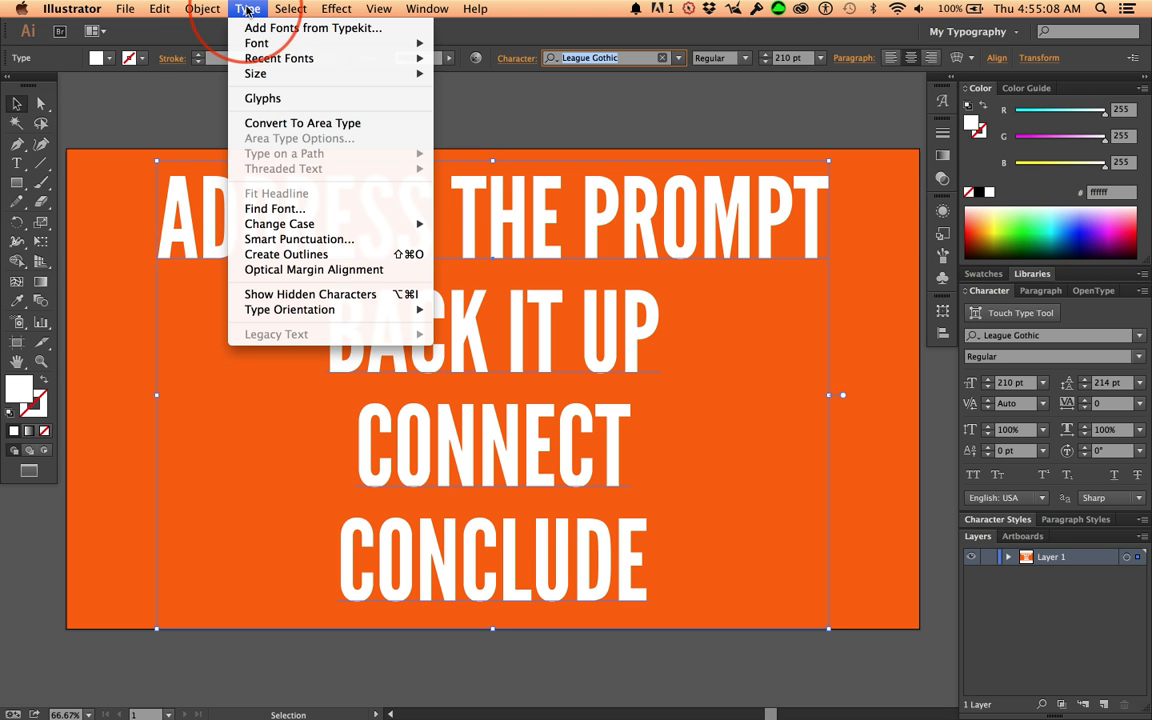
pyautogui.moveTo(298, 228)
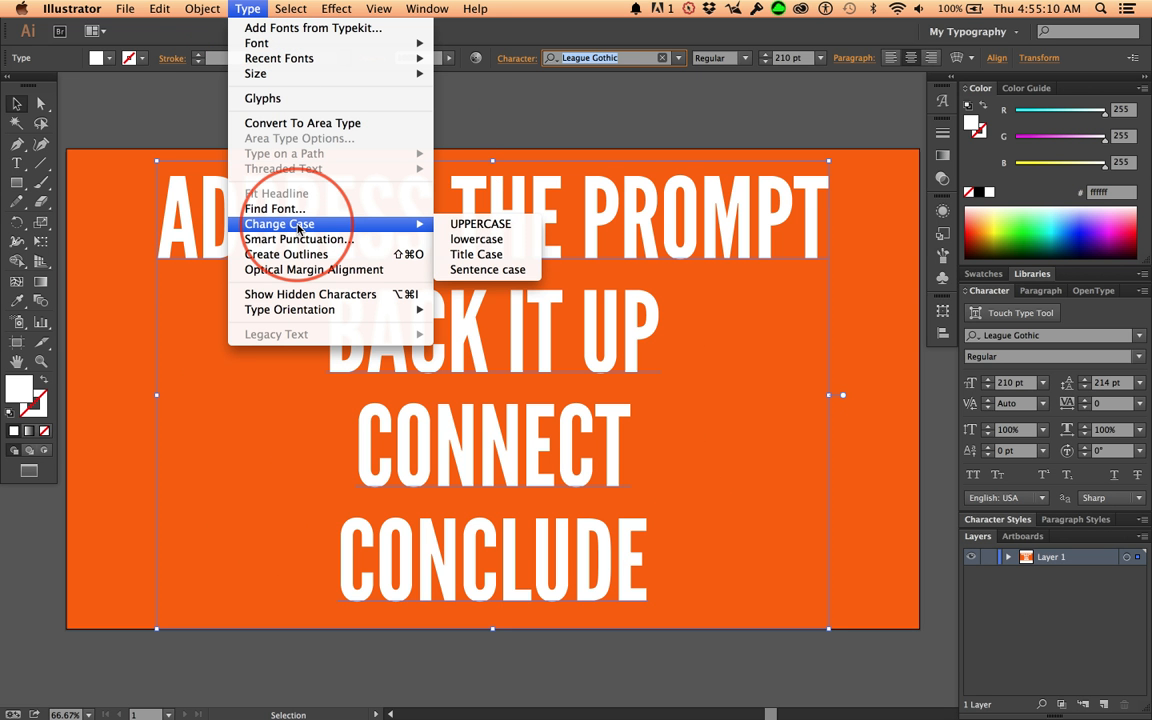
pyautogui.click(480, 241)
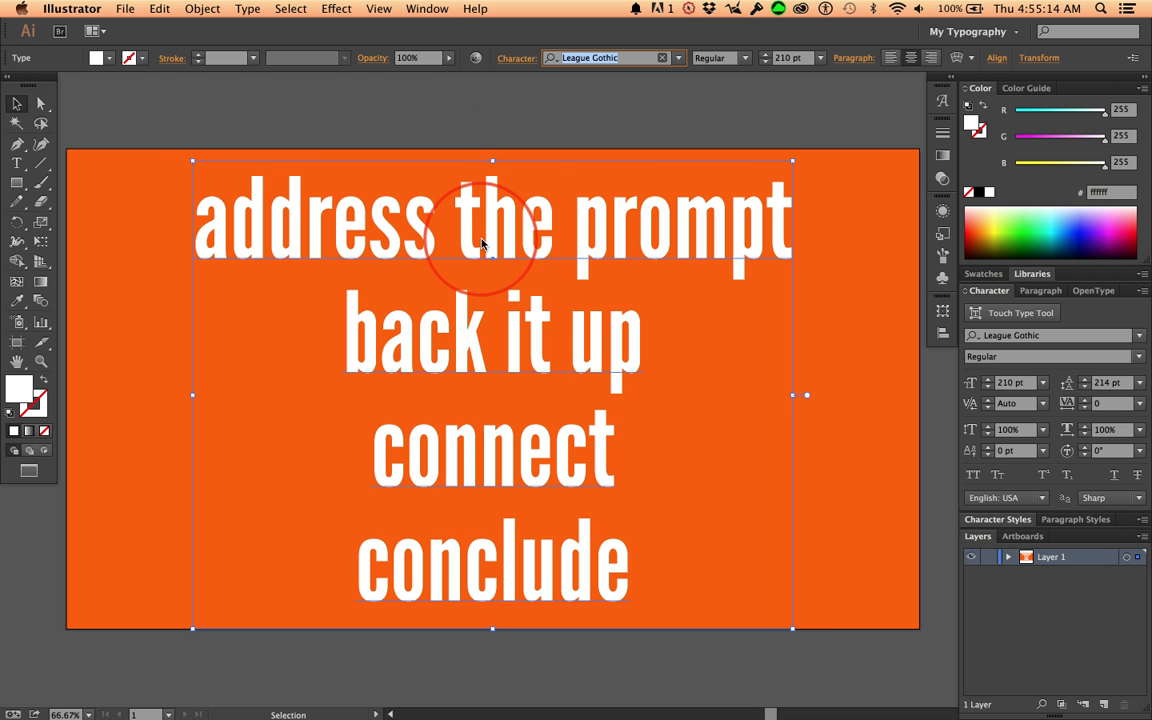
pyautogui.press('super+z')
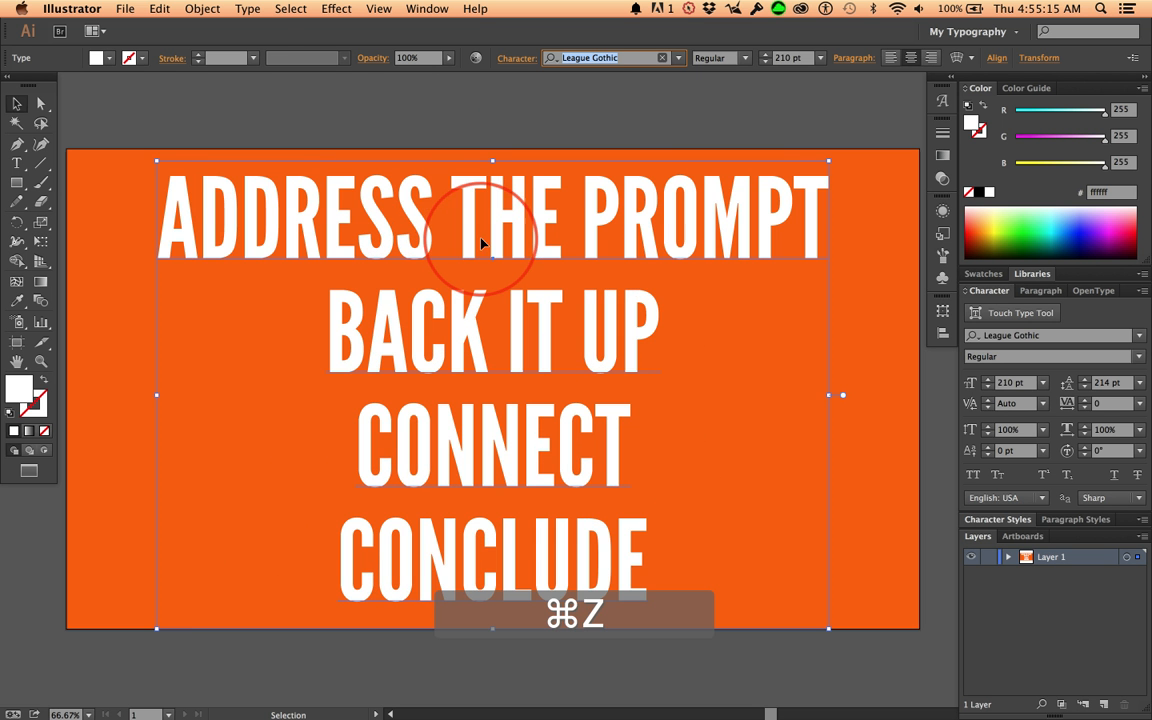
# Change the selected text block's case to Title Case
pyautogui.click(245, 9)
pyautogui.moveTo(290, 228)
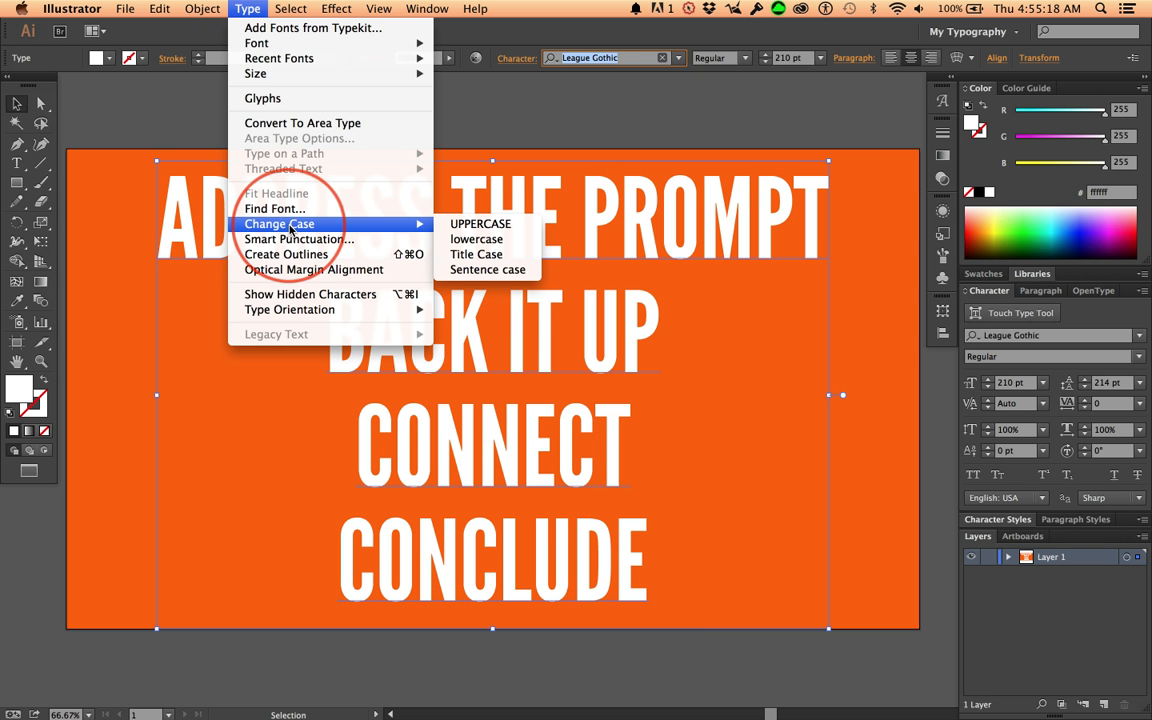
pyautogui.click(476, 253)
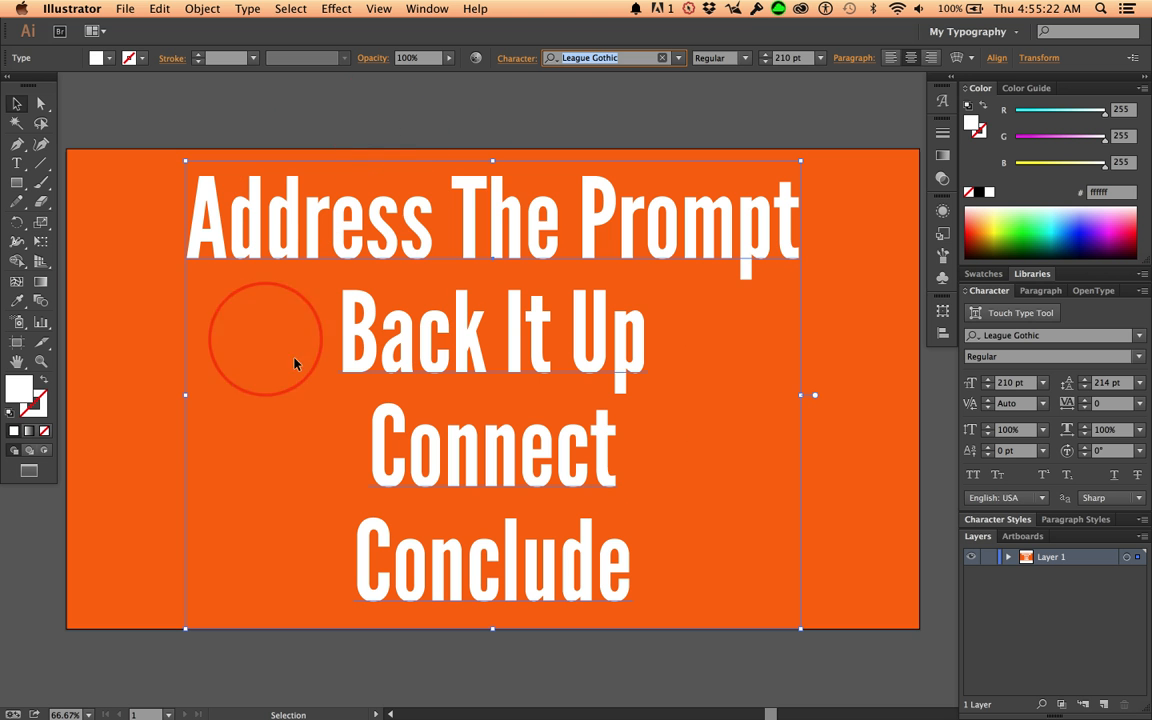
# Edit the text so that "The" reads "the" in the first line and "It" reads "it" in the second
pyautogui.doubleClick(486, 203)
pyautogui.press('BackSpace')
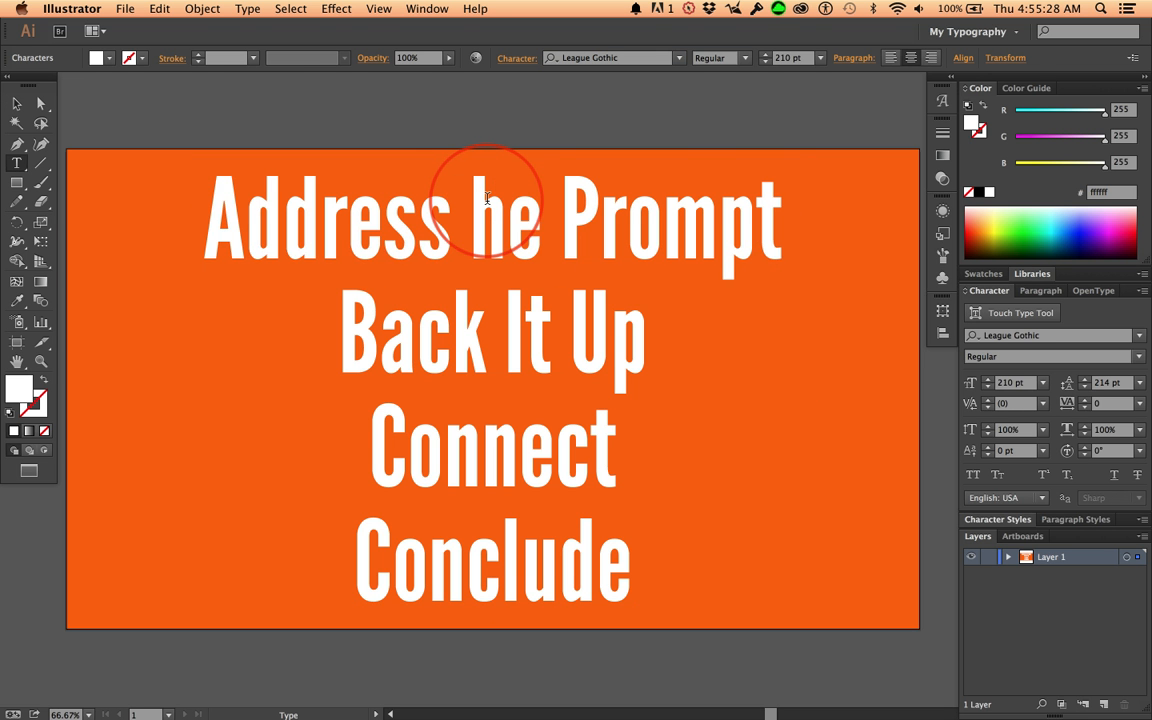
pyautogui.write('t')
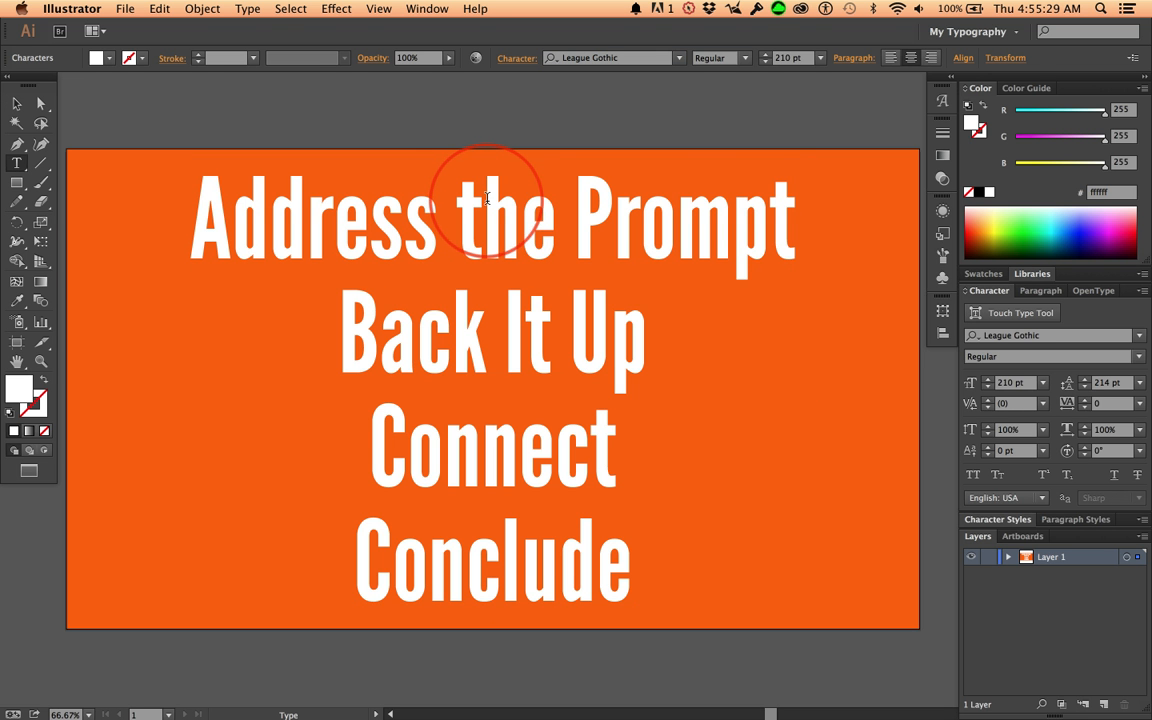
pyautogui.click(524, 330)
pyautogui.press('BackSpace')
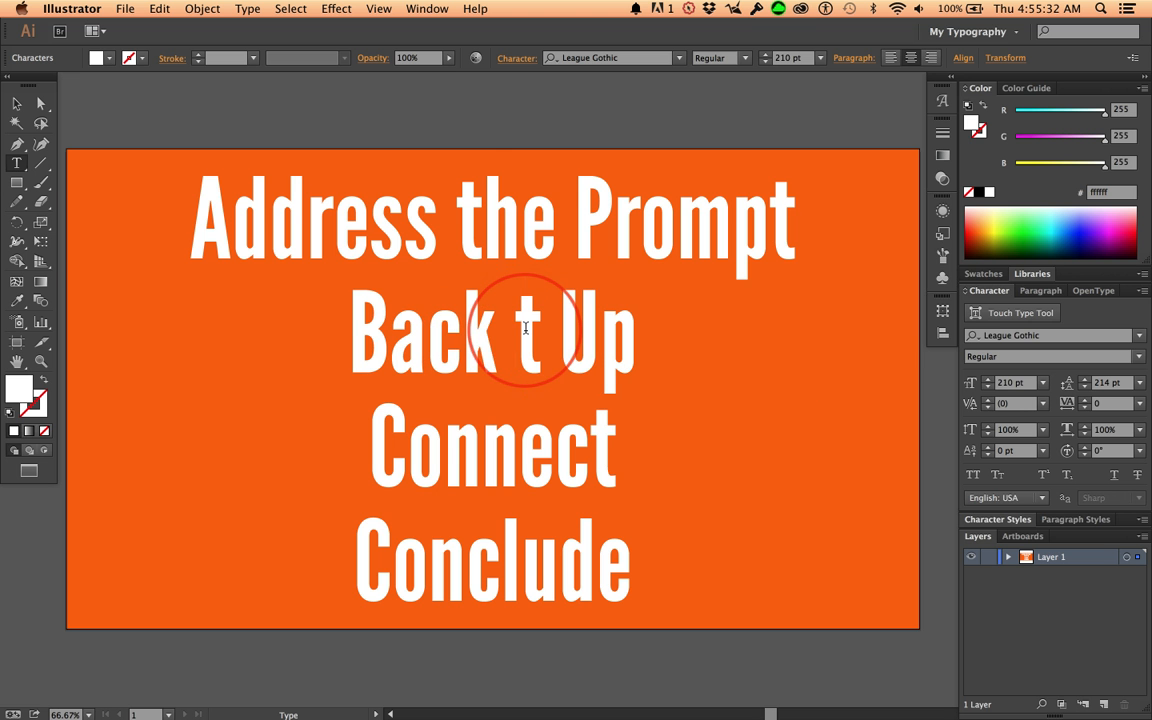
pyautogui.write('i')
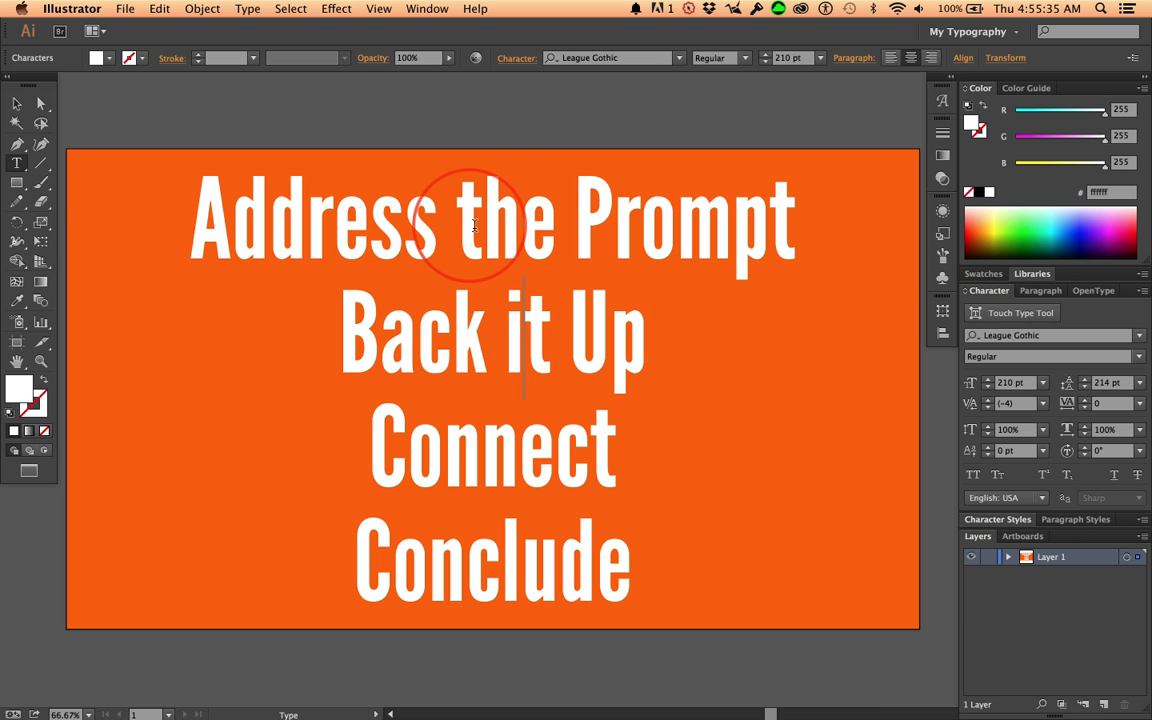
# Leave text editing and undo the letter edits and the Title Case change to restore the all-caps text
pyautogui.click(18, 105)
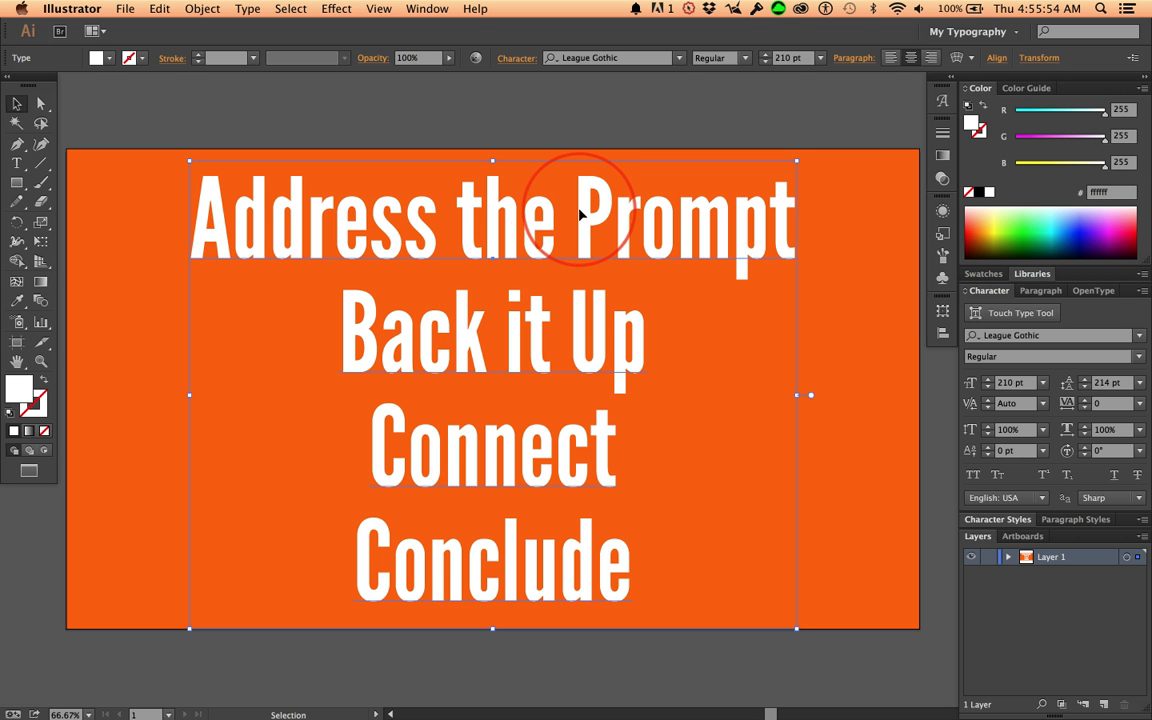
pyautogui.press('super')
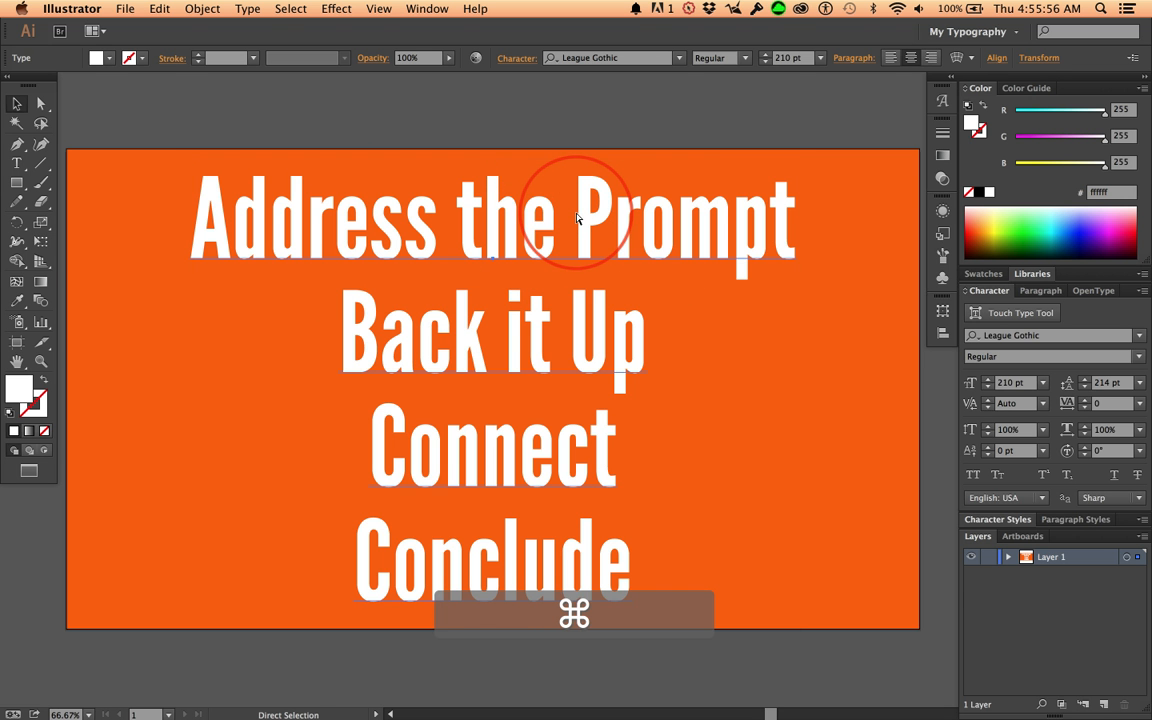
pyautogui.press('super+z')
pyautogui.press('super+z')
pyautogui.press('super+z')
pyautogui.press('super+z')
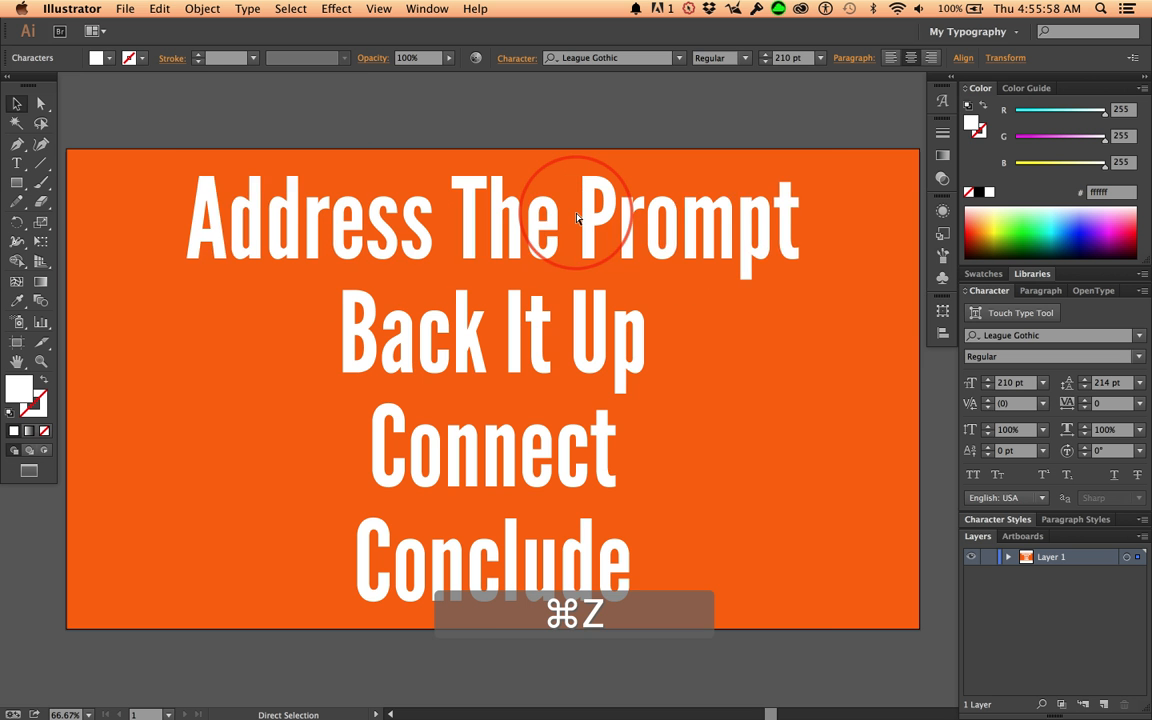
pyautogui.press('super+z')
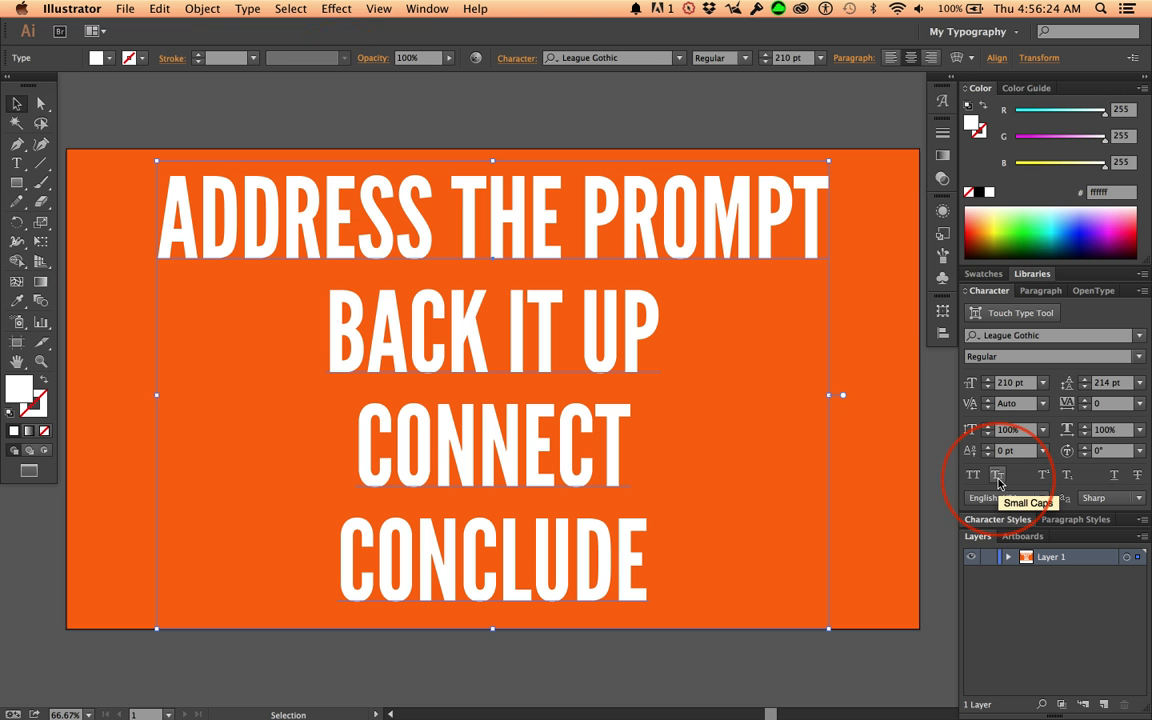
# Convert the all-caps text block to Title Case
pyautogui.click(245, 9)
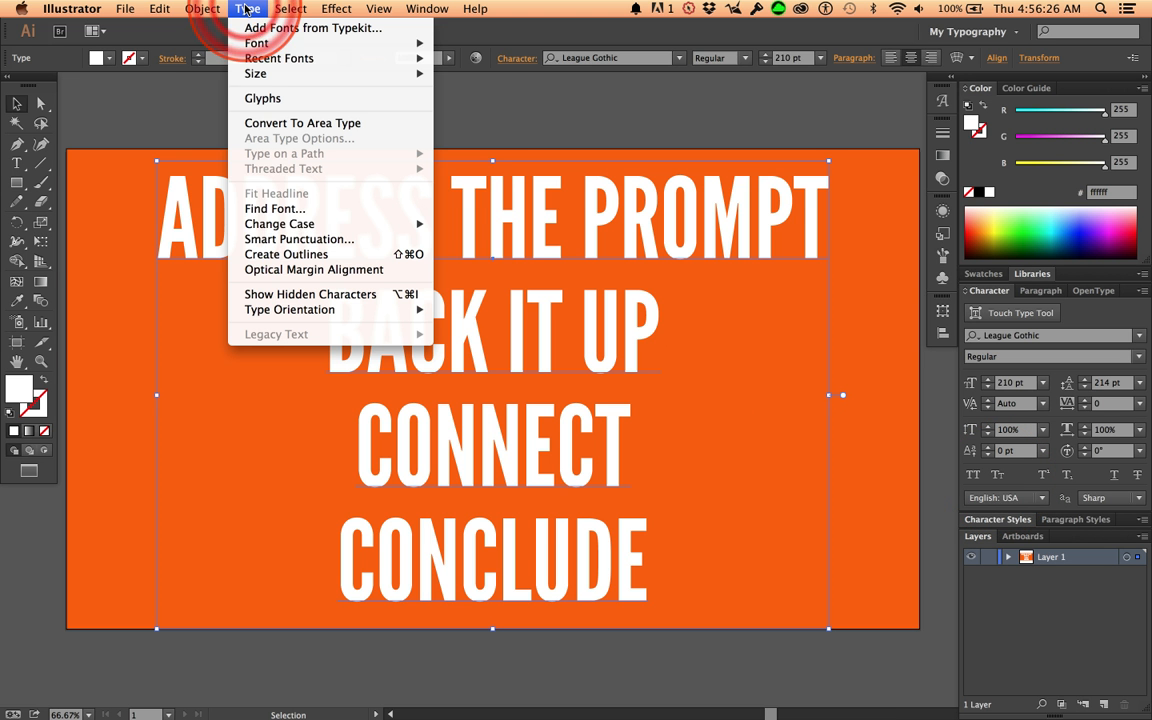
pyautogui.moveTo(245, 224)
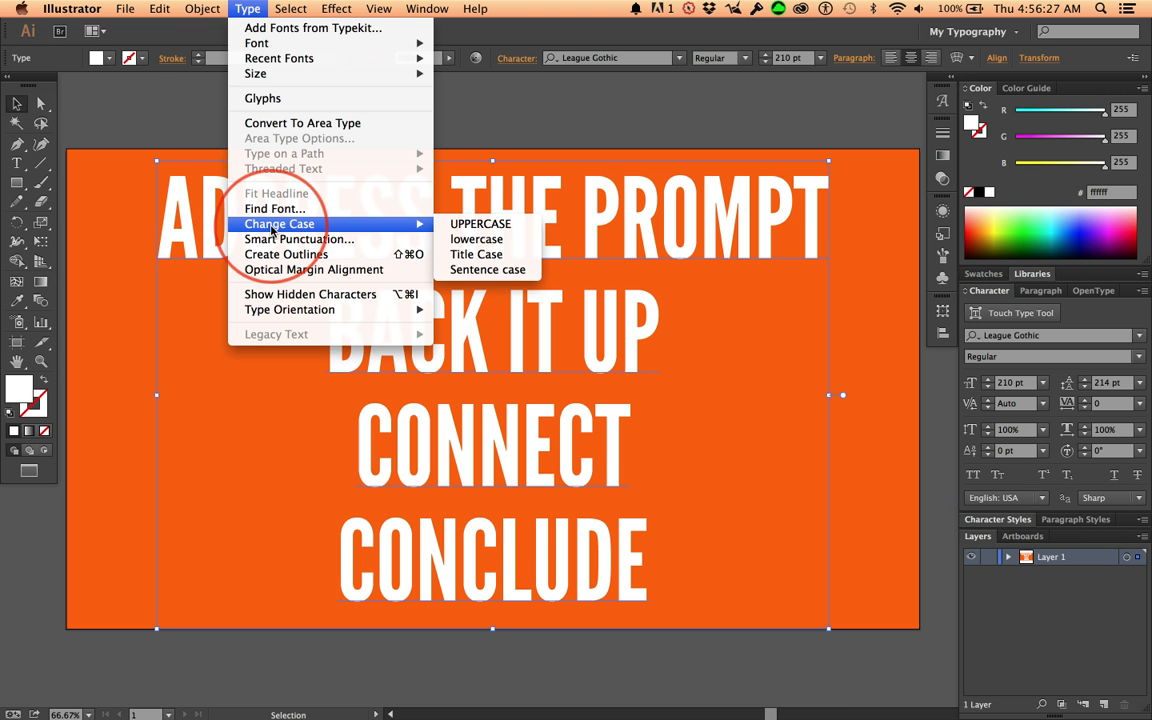
pyautogui.click(474, 256)
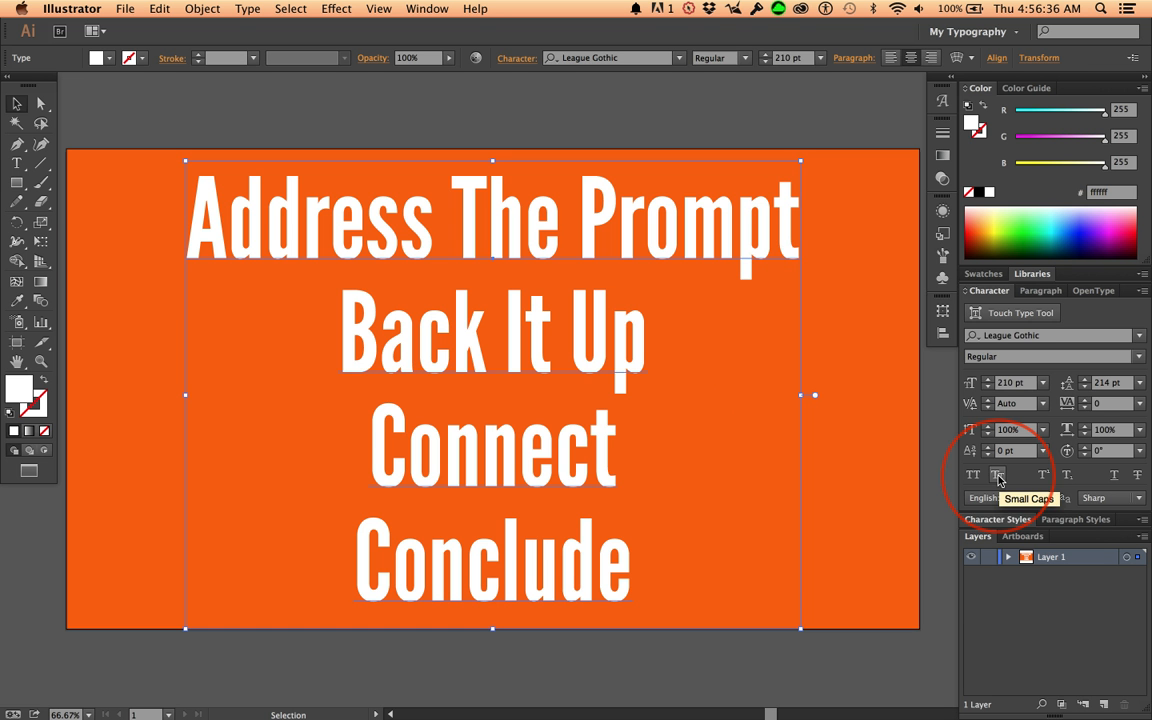
# Try Small Caps on the Title Case text block and turn it off again
pyautogui.click(680, 58)
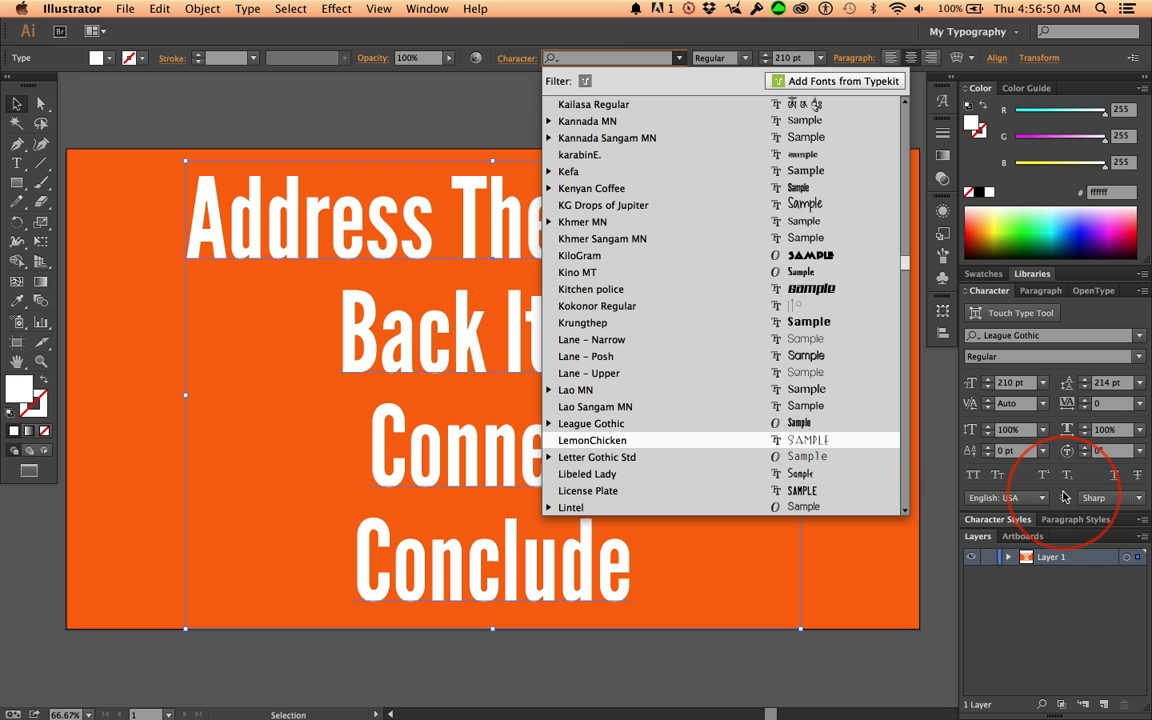
pyautogui.click(1020, 481)
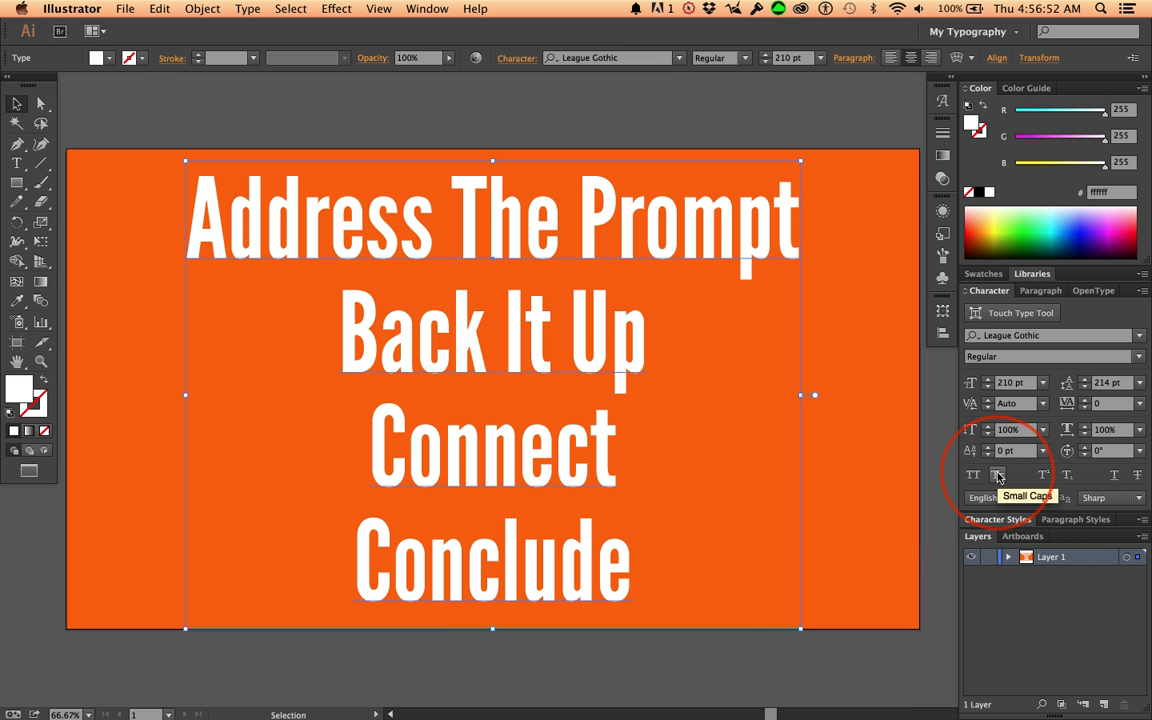
pyautogui.click(997, 476)
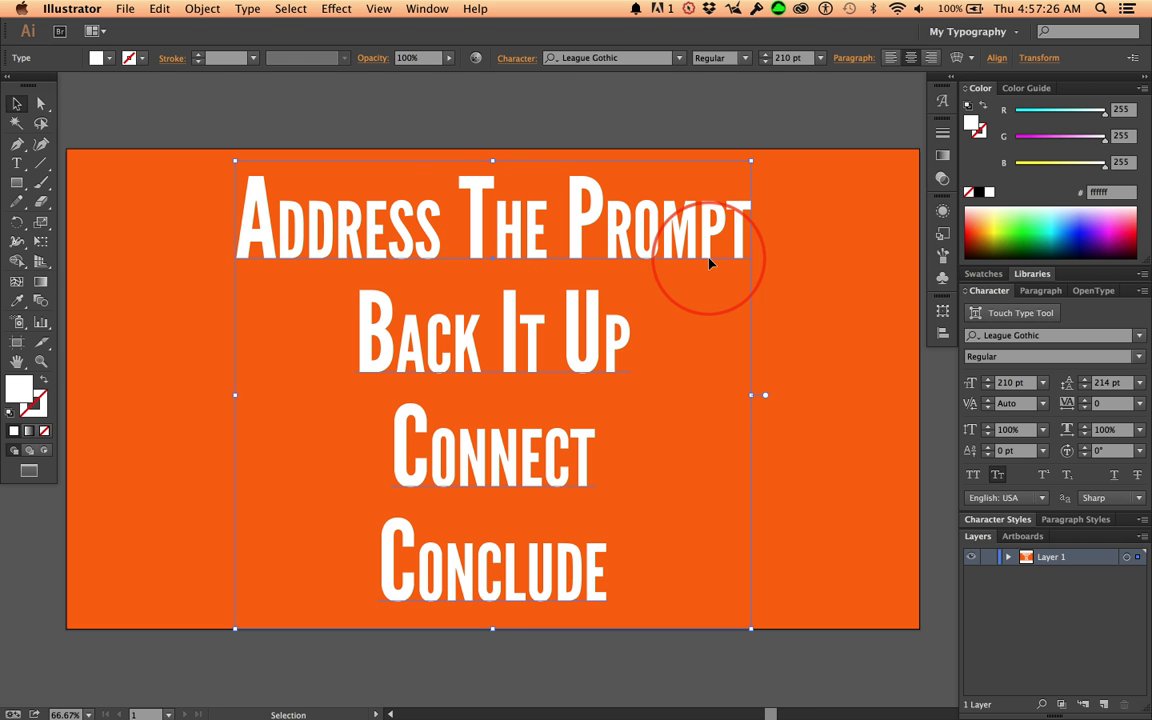
pyautogui.click(996, 480)
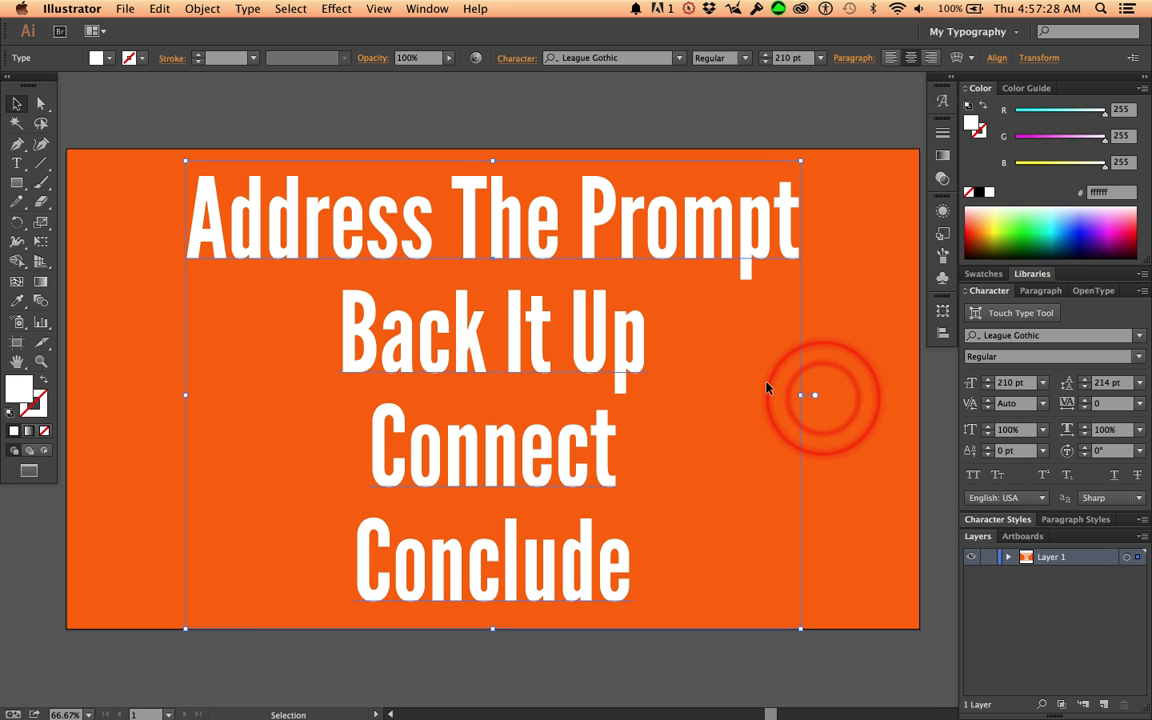
# Find Trajan Pro by searching the fonts for "tra" and apply it to the text block
pyautogui.click(645, 58)
pyautogui.write('tra')
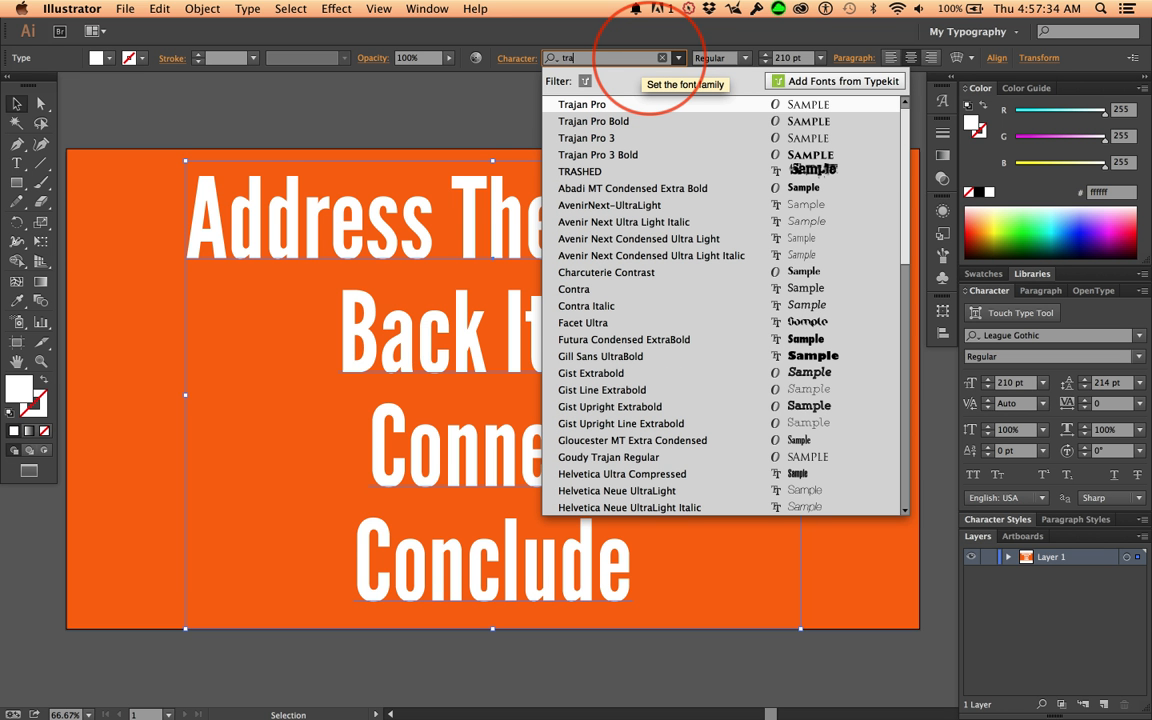
pyautogui.press('Return')
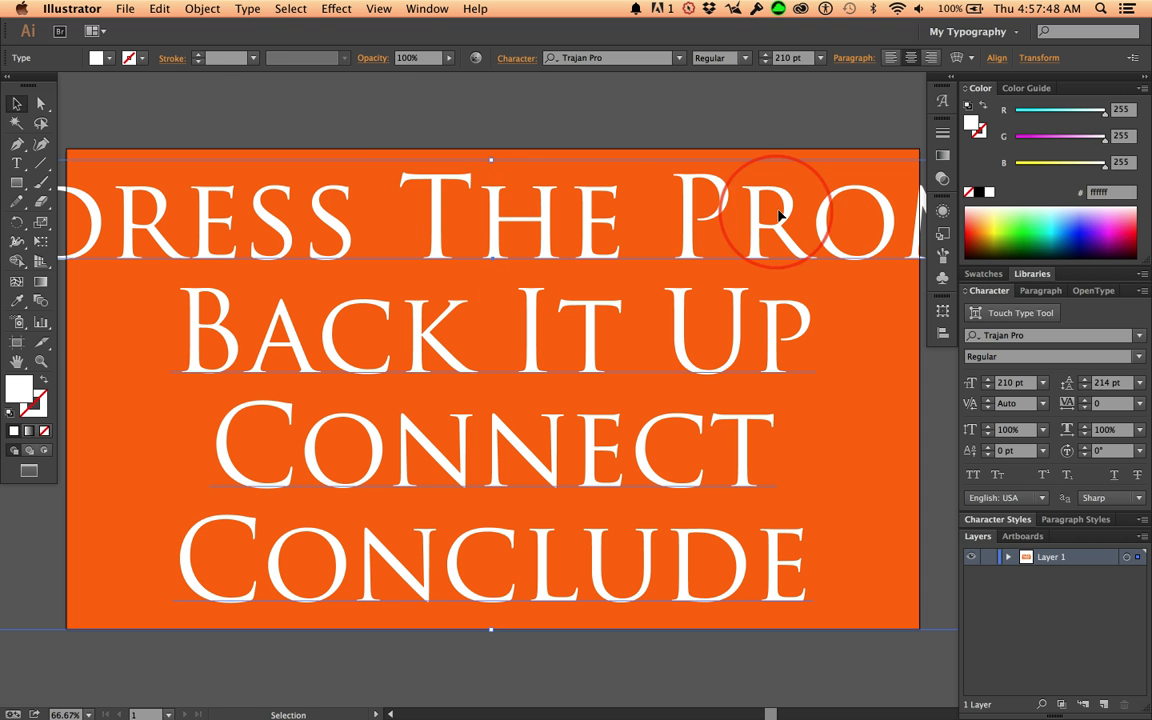
# Try uppercase on the Trajan Pro text and undo the case change
pyautogui.click(249, 9)
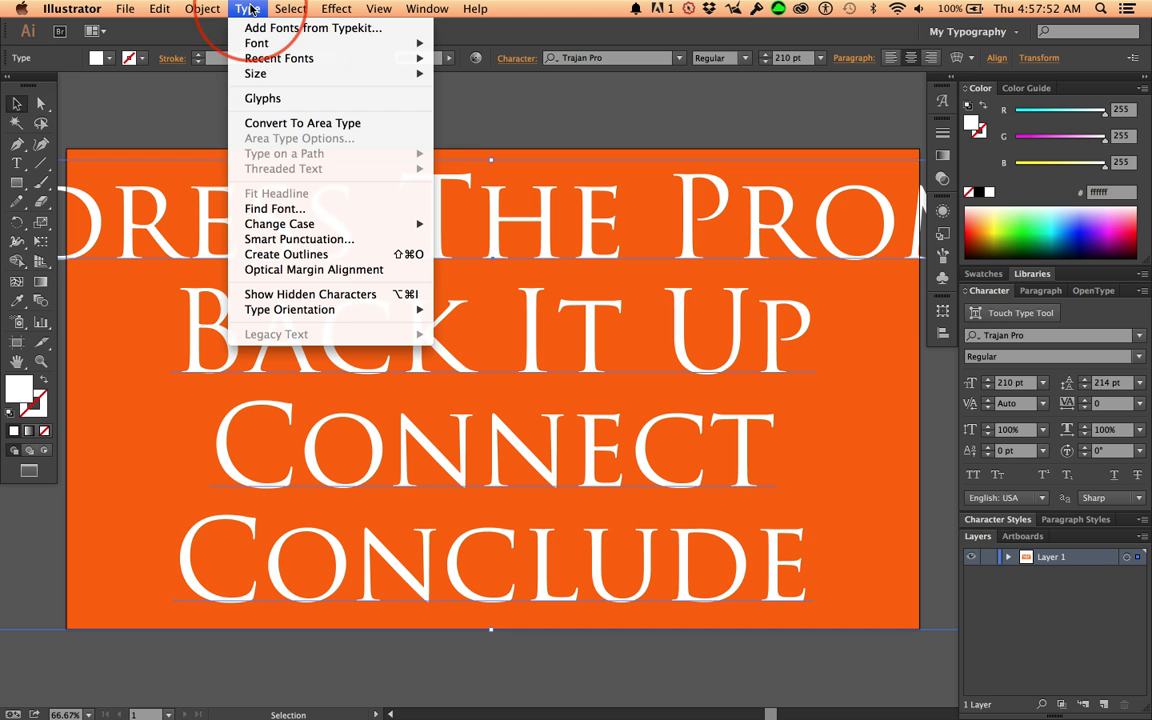
pyautogui.moveTo(360, 226)
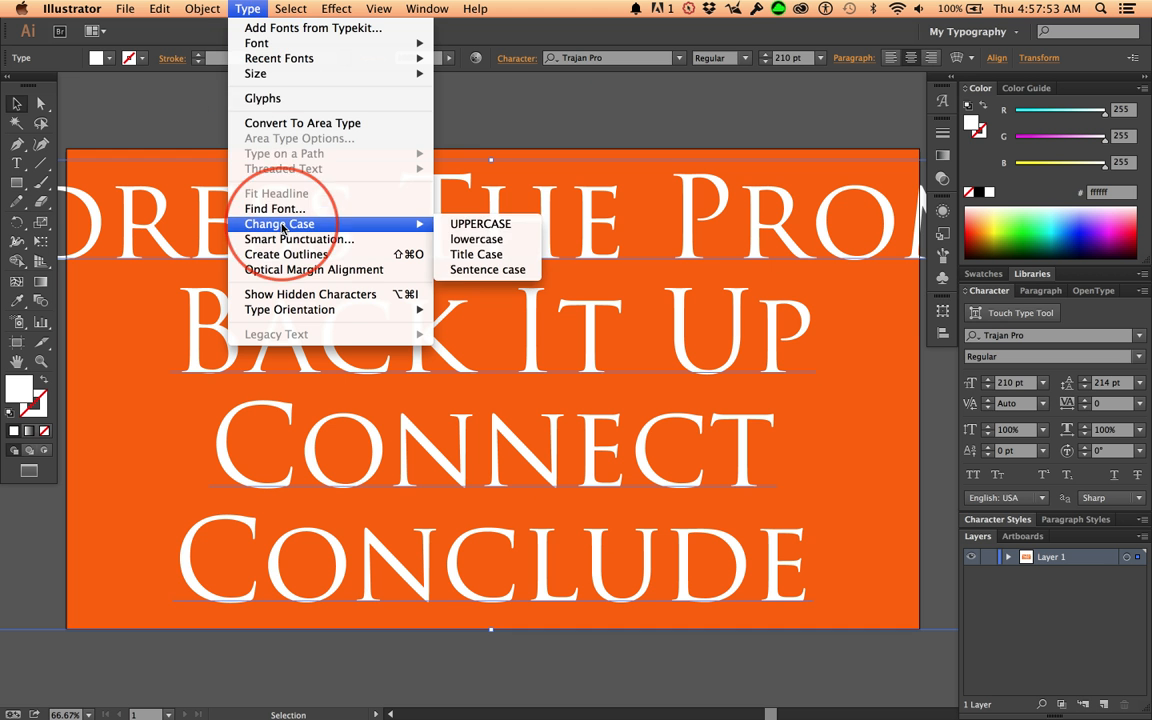
pyautogui.click(451, 226)
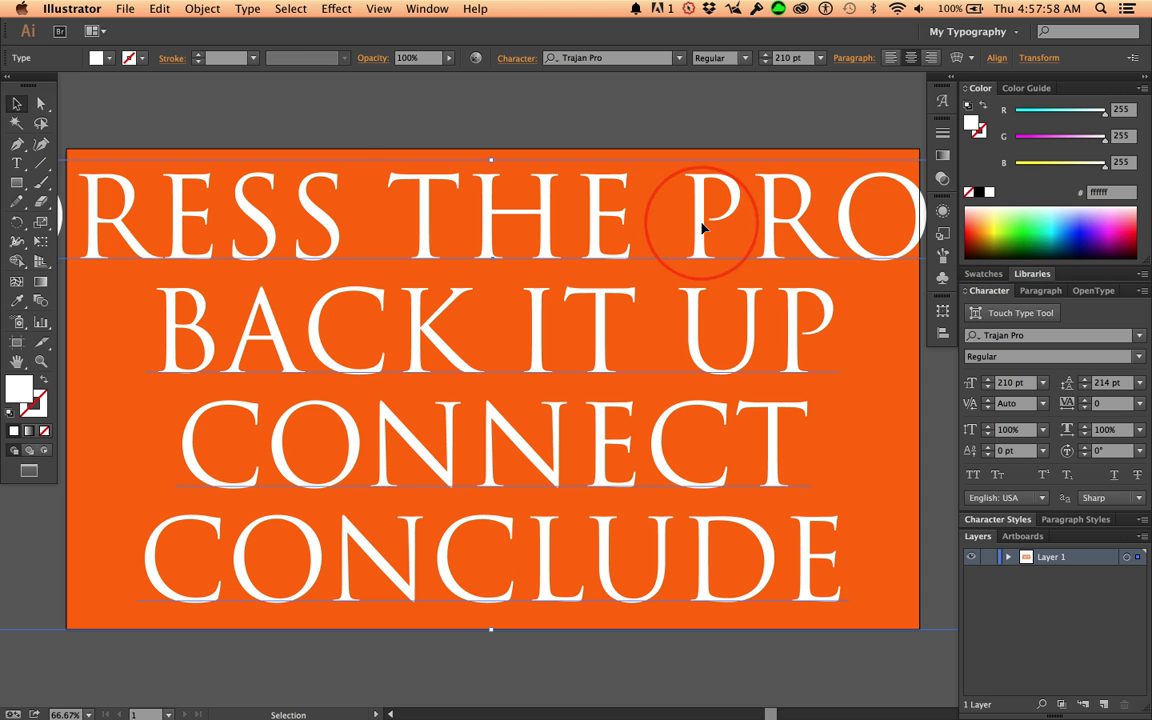
pyautogui.press('super+z')
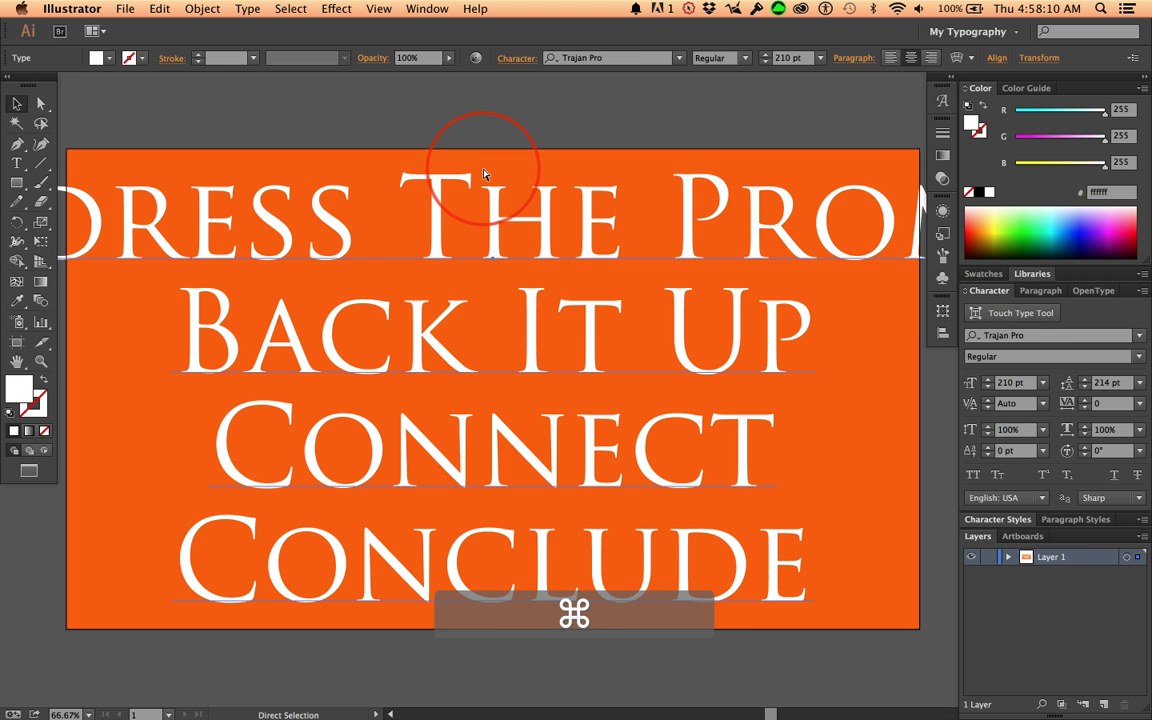
# Undo the Trajan Pro font change and turn off Small Caps on the League Gothic text
pyautogui.press('super+z')
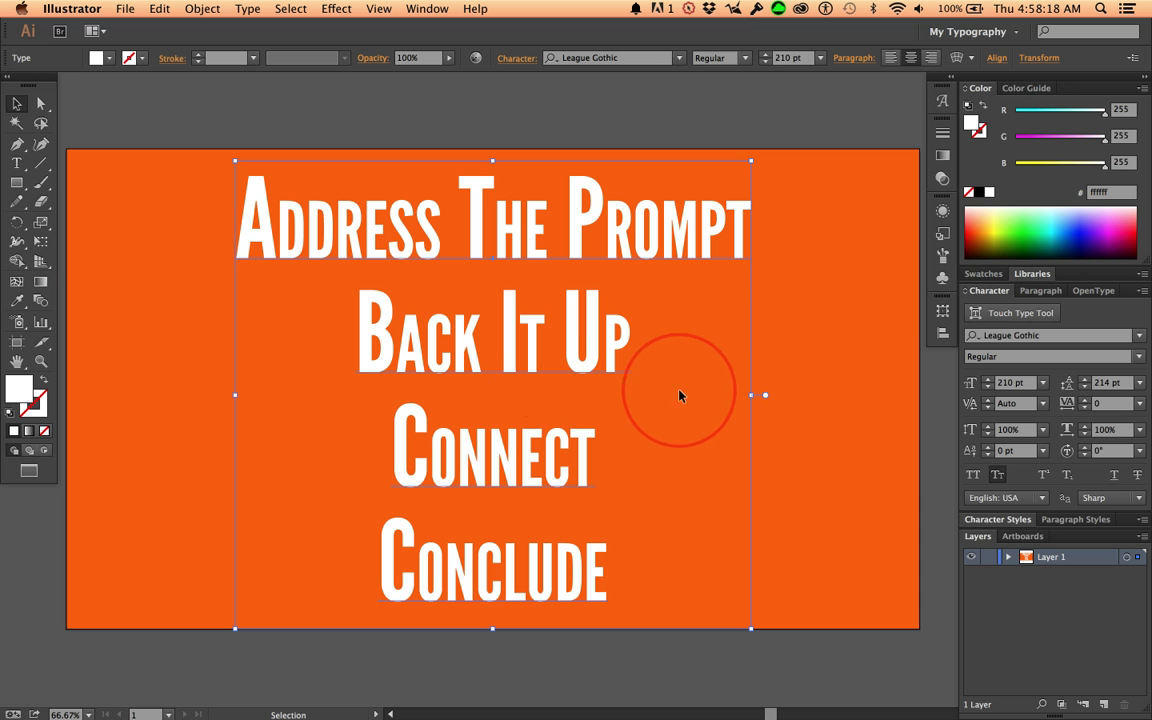
pyautogui.click(998, 476)
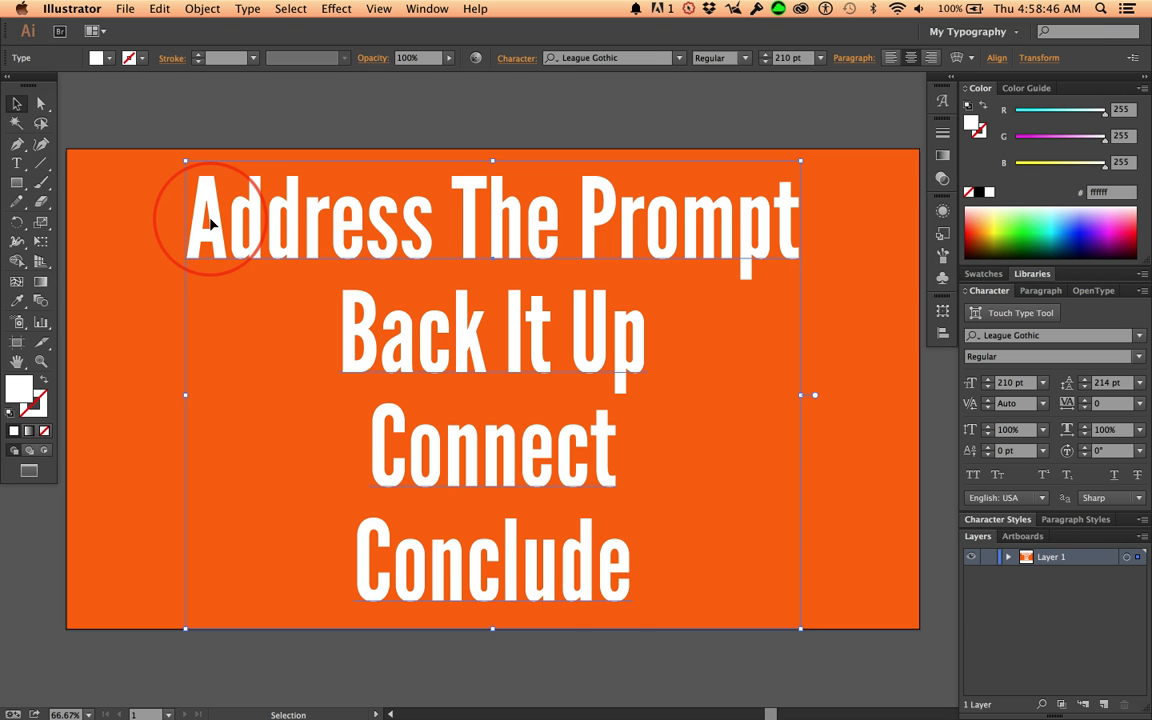
# Add a white ffffff stroke to the text block to try thickening its letters
pyautogui.press('super+space')
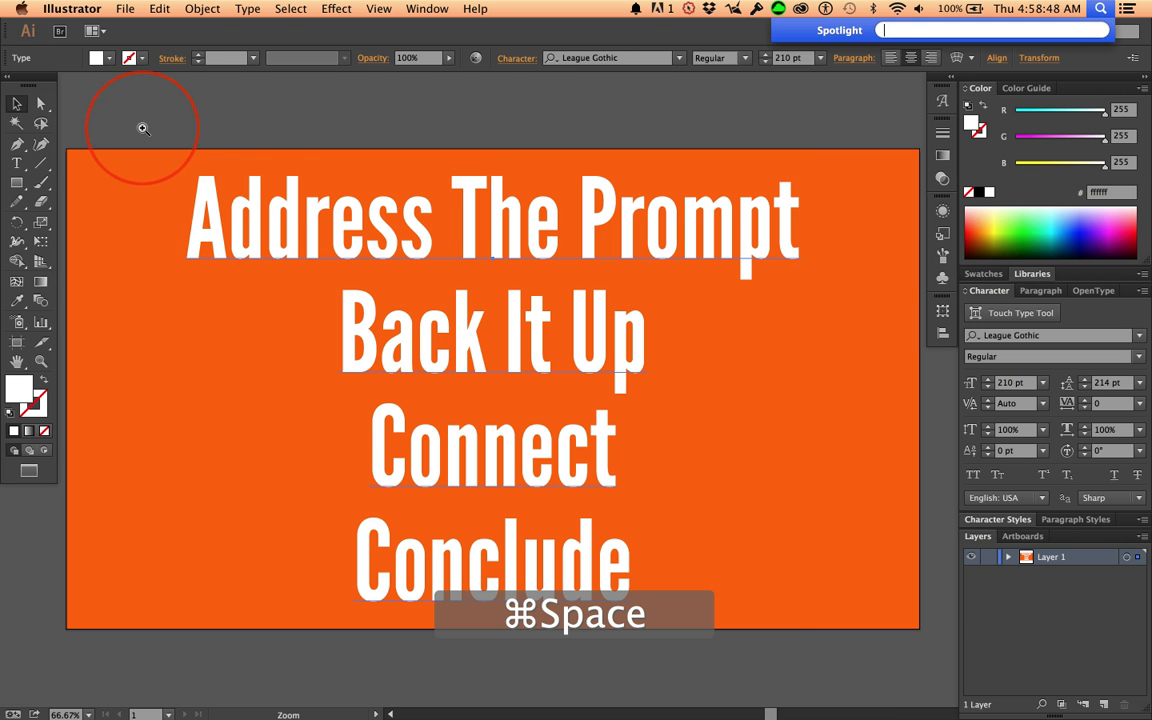
pyautogui.moveTo(143, 128); pyautogui.dragTo(257, 291)
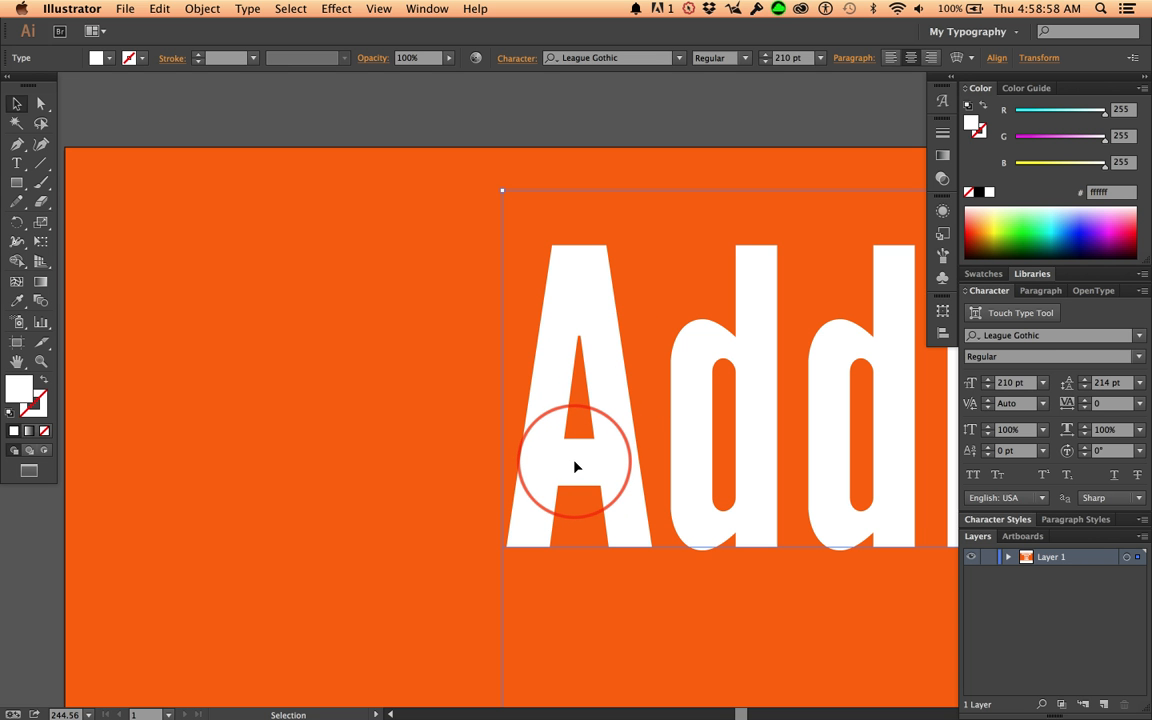
pyautogui.click(45, 407)
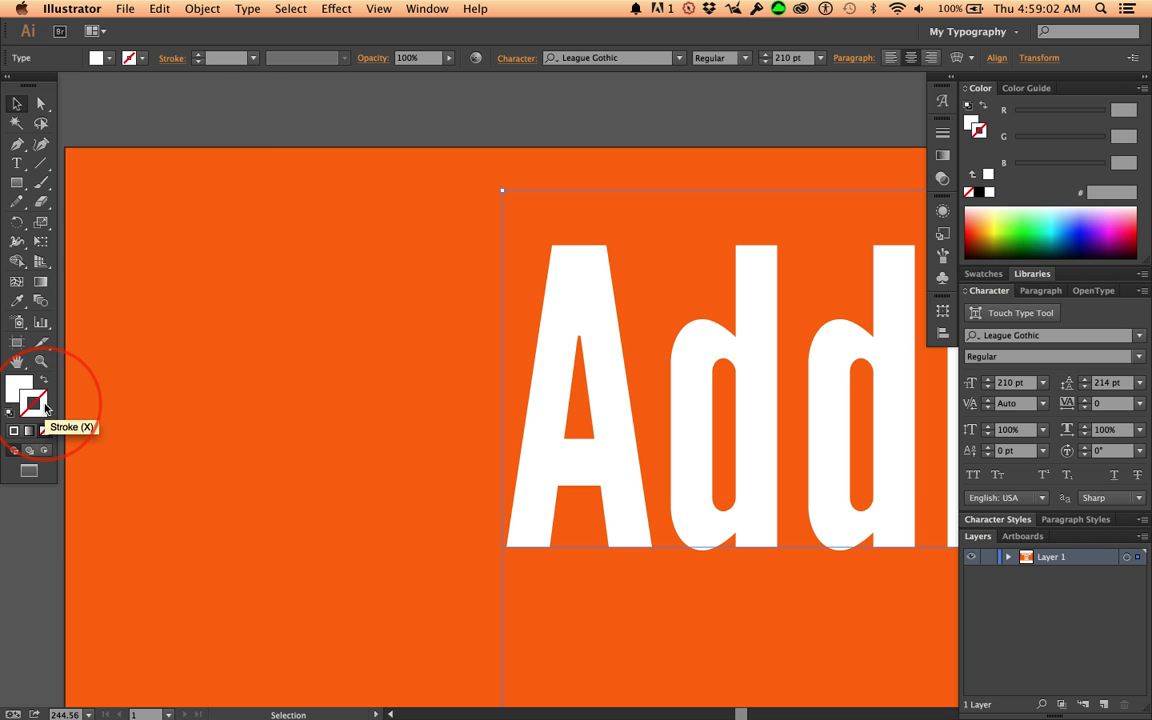
pyautogui.doubleClick(45, 407)
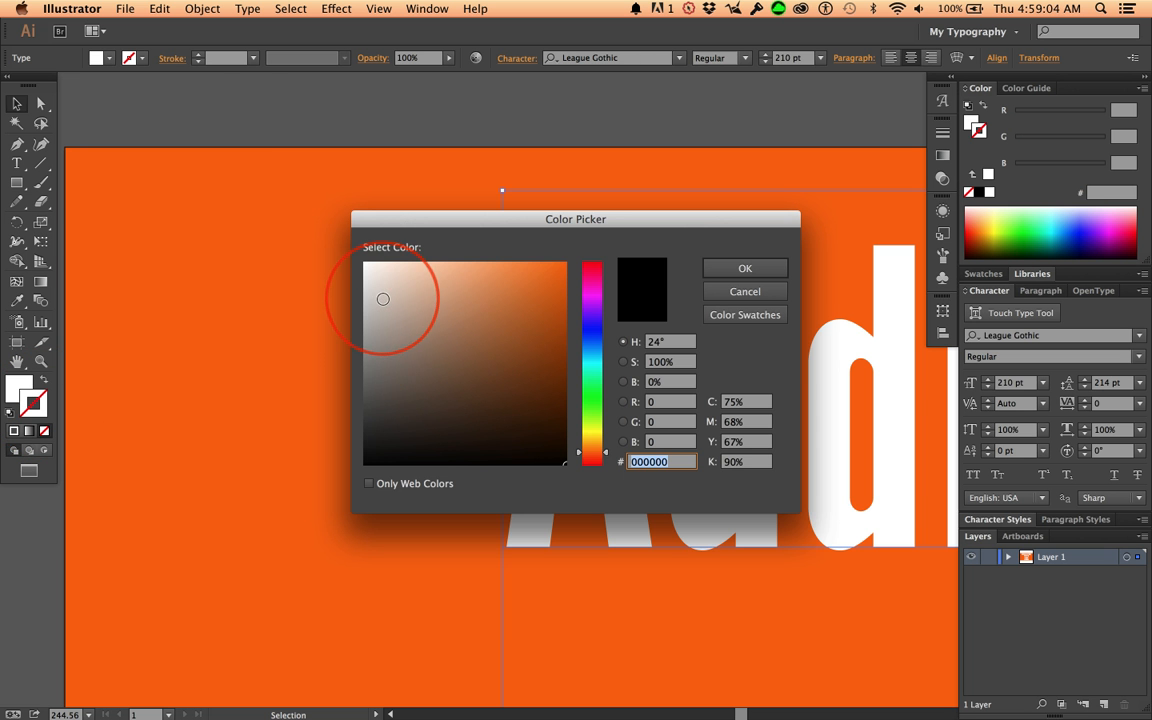
pyautogui.moveTo(380, 301)
pyautogui.mouseDown()
pyautogui.moveTo(334, 249)
pyautogui.moveTo(355, 248)
pyautogui.mouseUp()
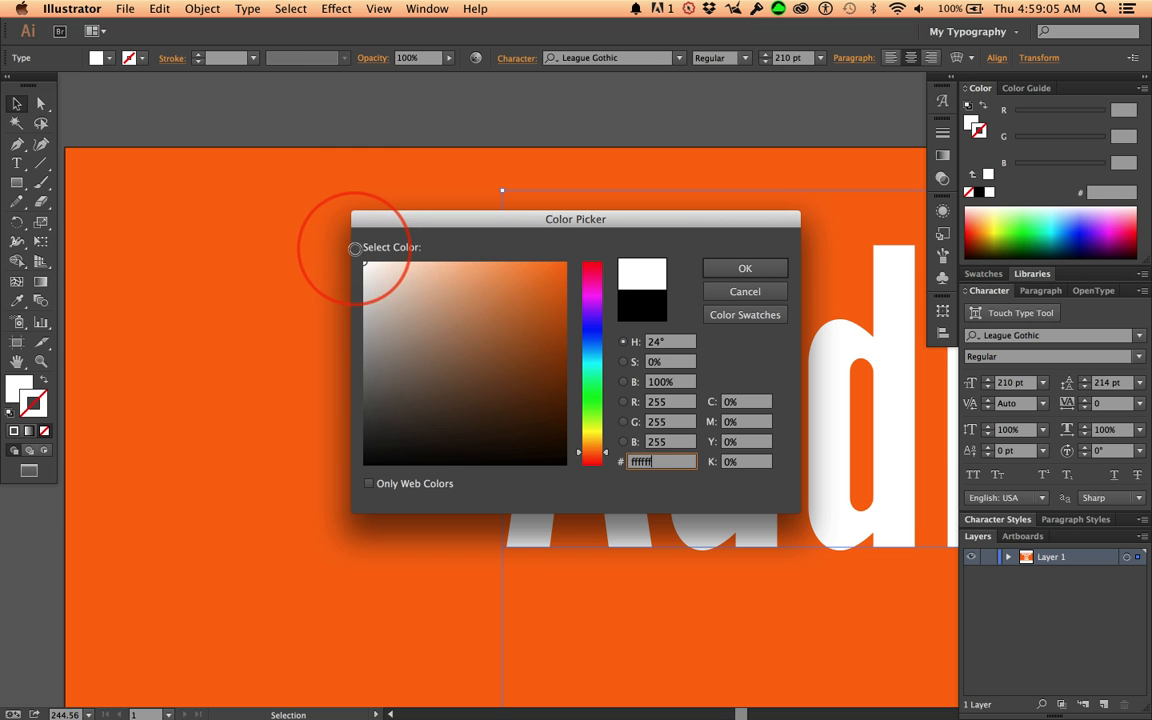
pyautogui.click(747, 269)
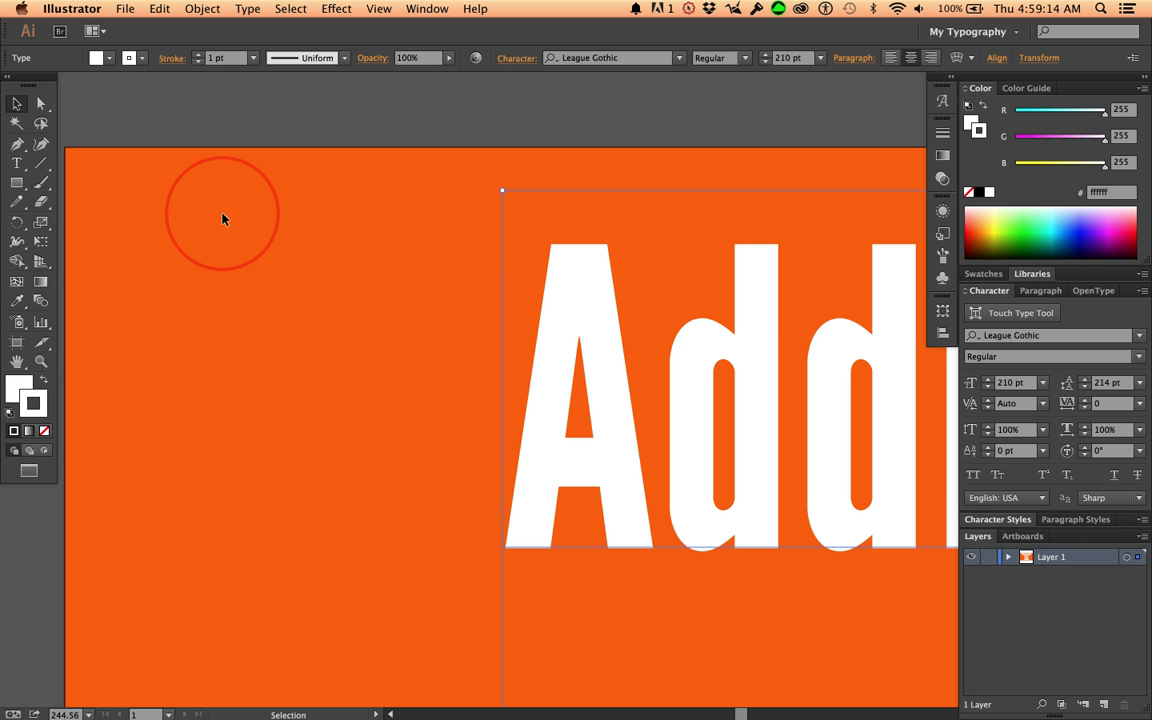
# Compare the whole text block with and without its white stroke, leave the stroke set to none, and deselect the block
pyautogui.press('super+0')
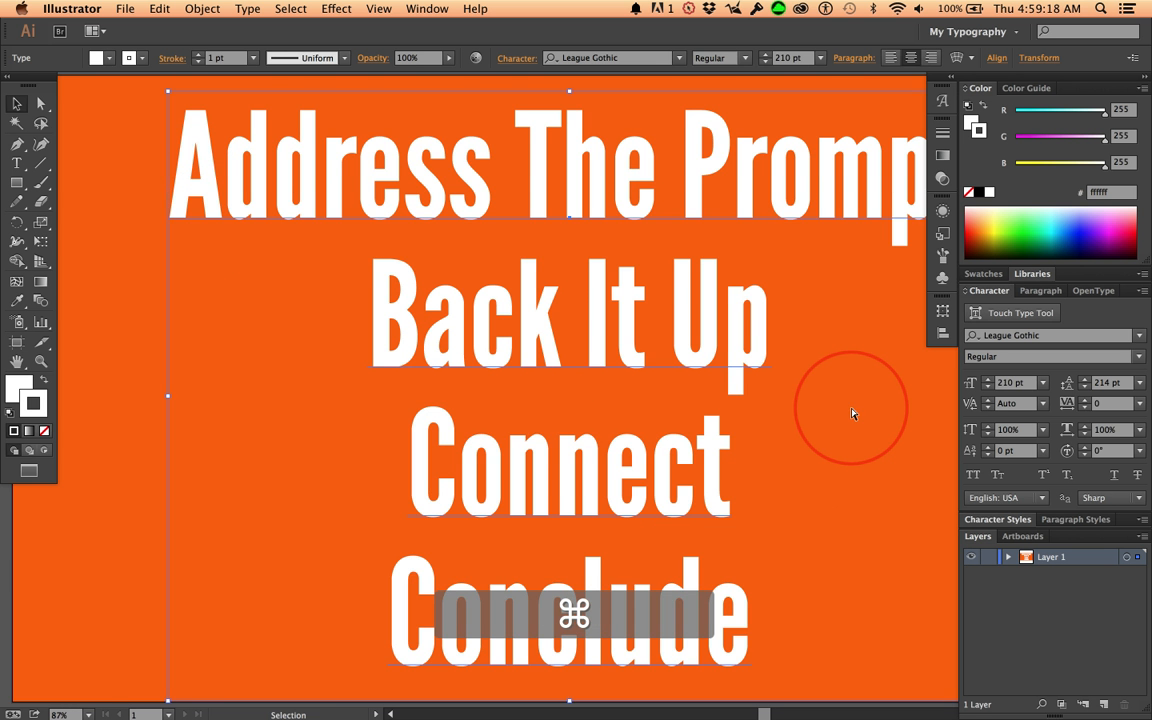
pyautogui.press('super+minus')
pyautogui.press('space')
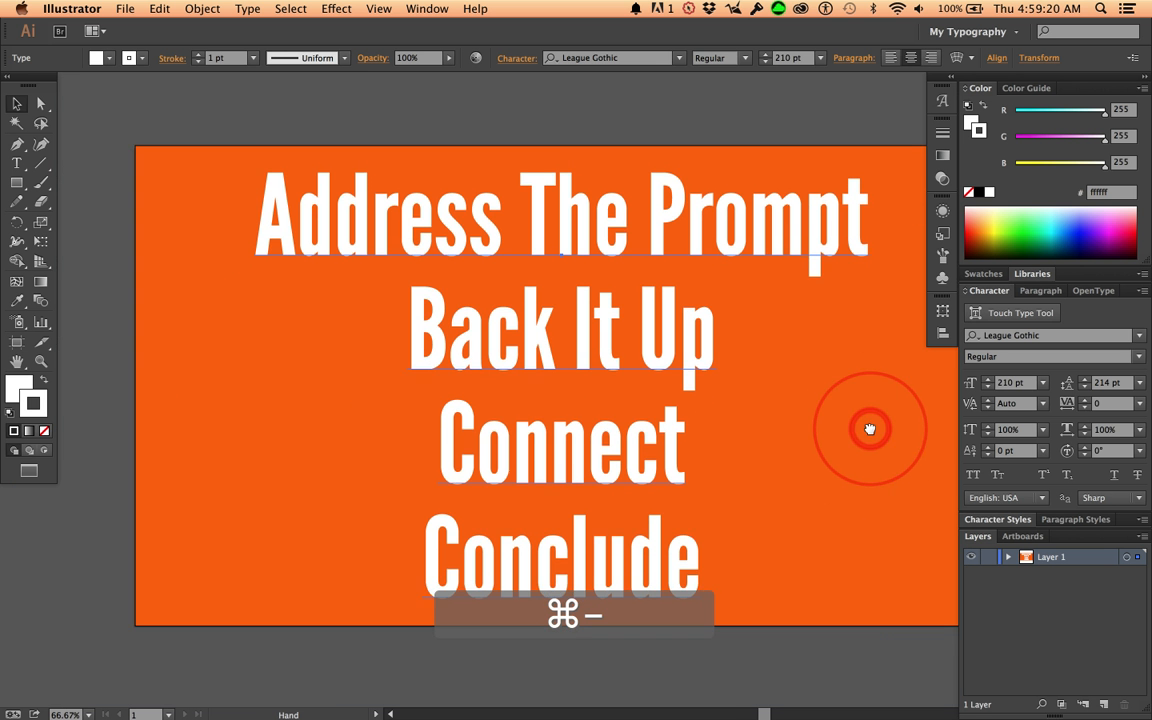
pyautogui.moveTo(872, 429); pyautogui.dragTo(805, 417)
pyautogui.click(606, 335)
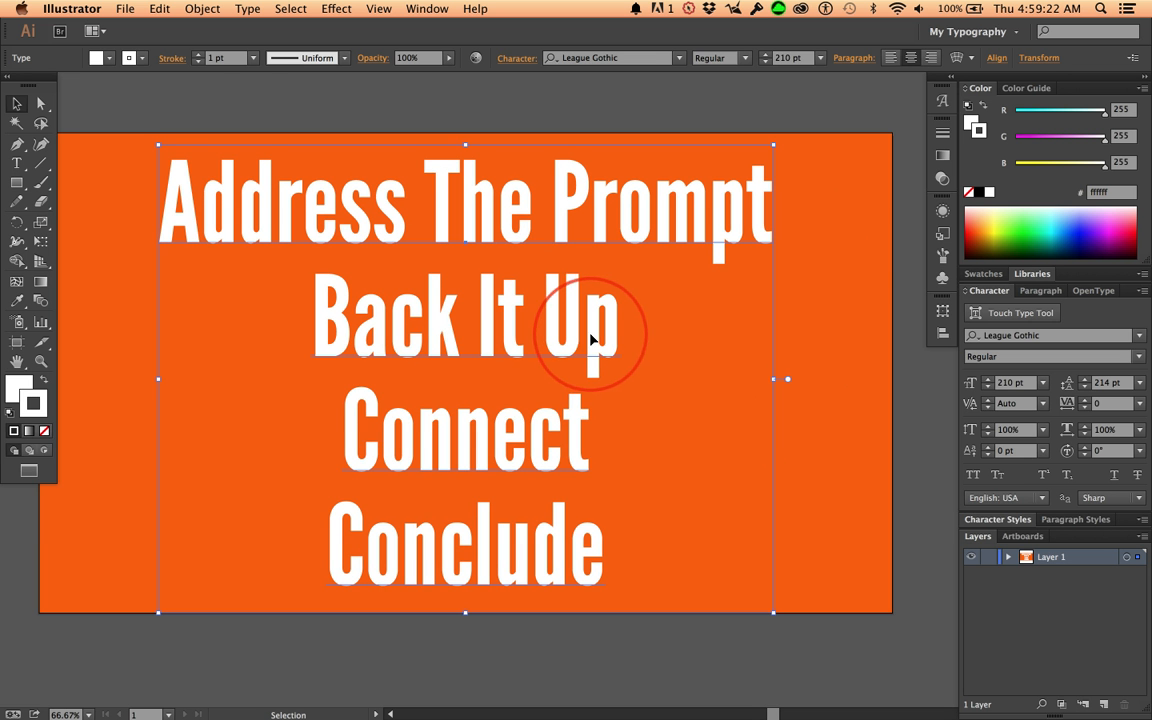
pyautogui.click(45, 432)
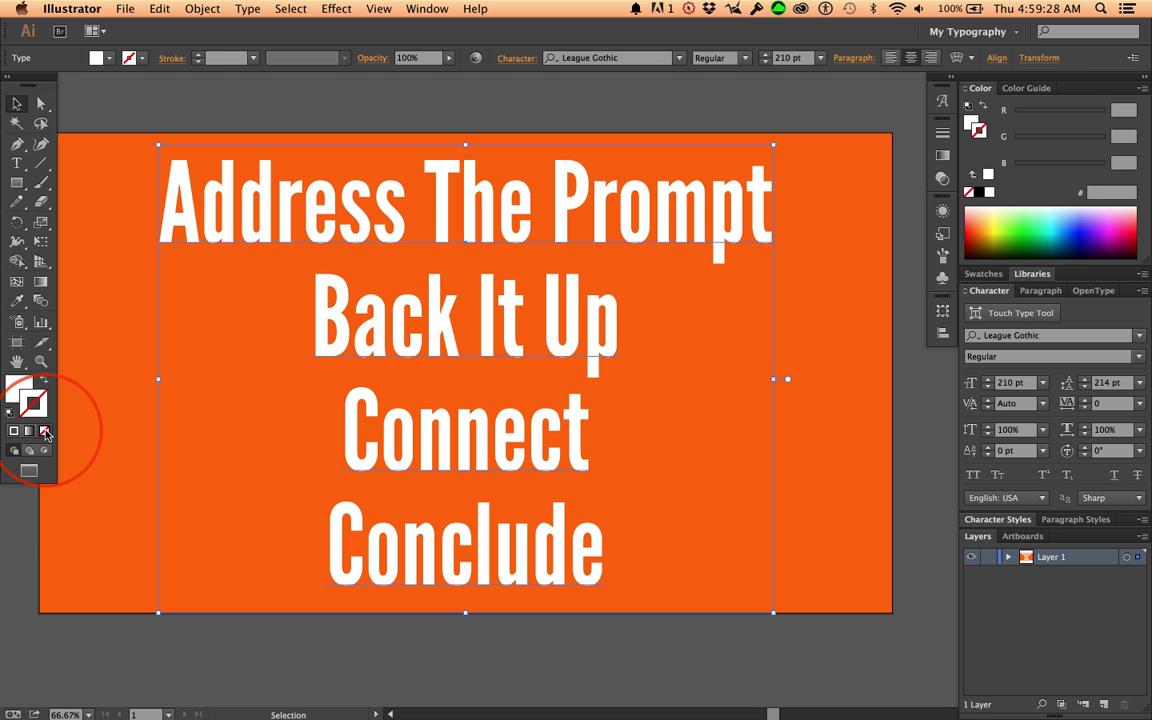
pyautogui.press('super+z')
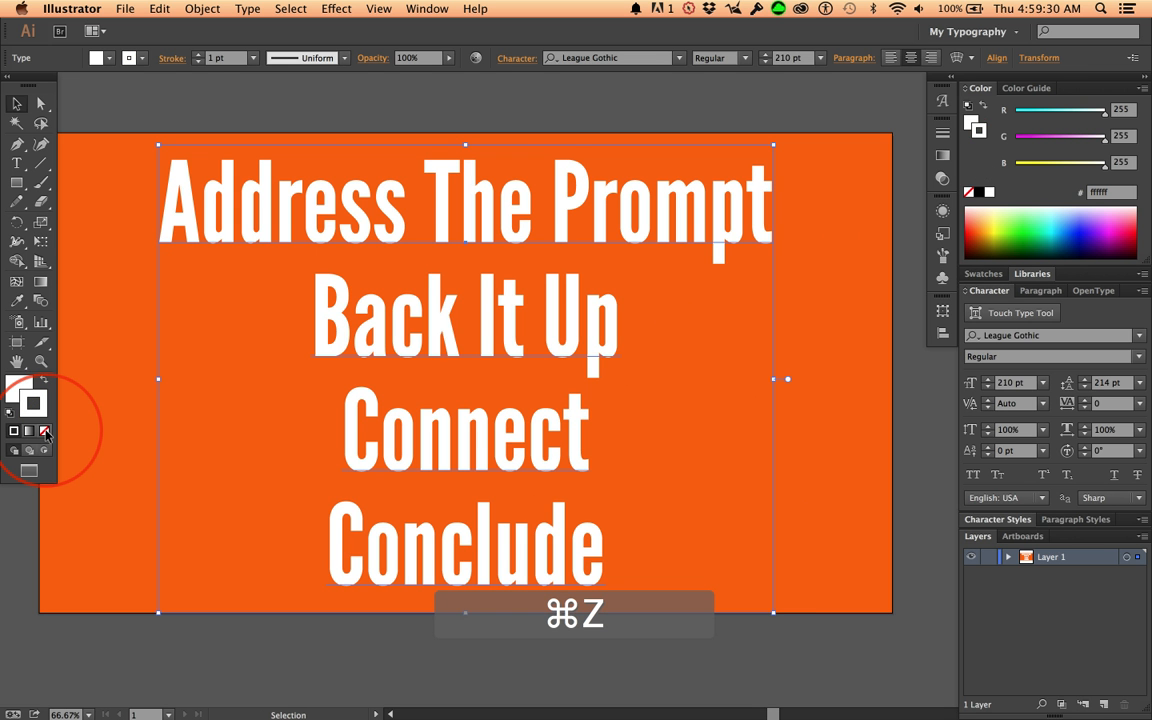
pyautogui.click(45, 432)
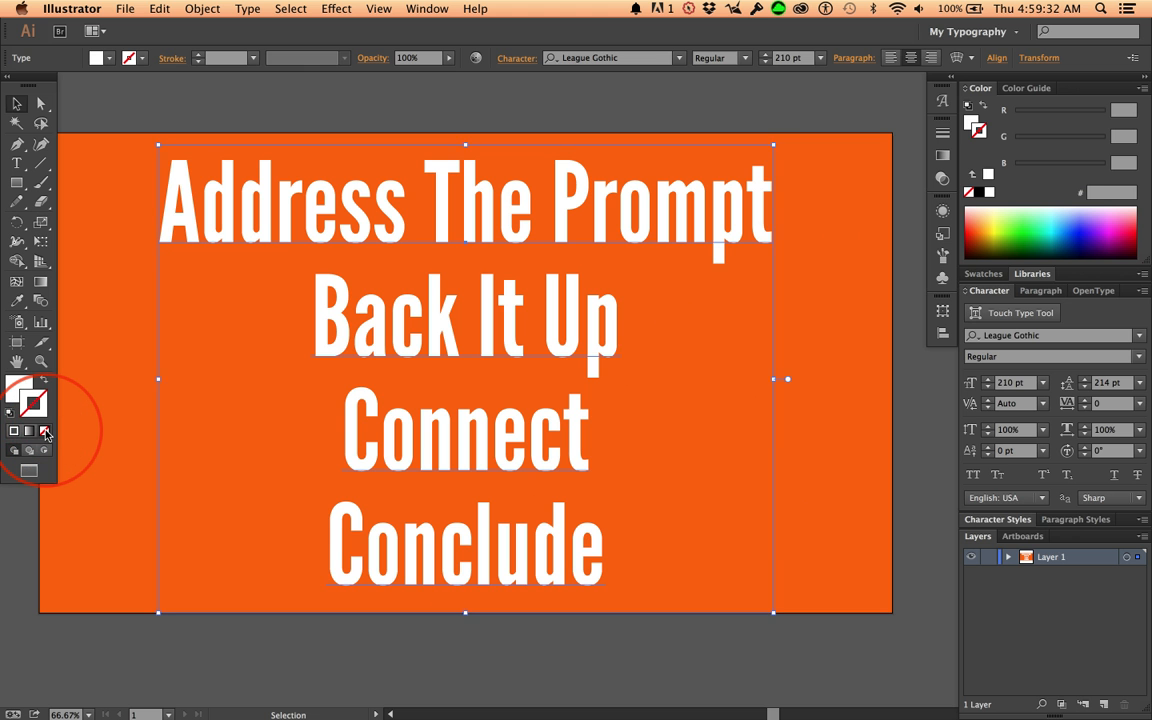
pyautogui.press('super+z')
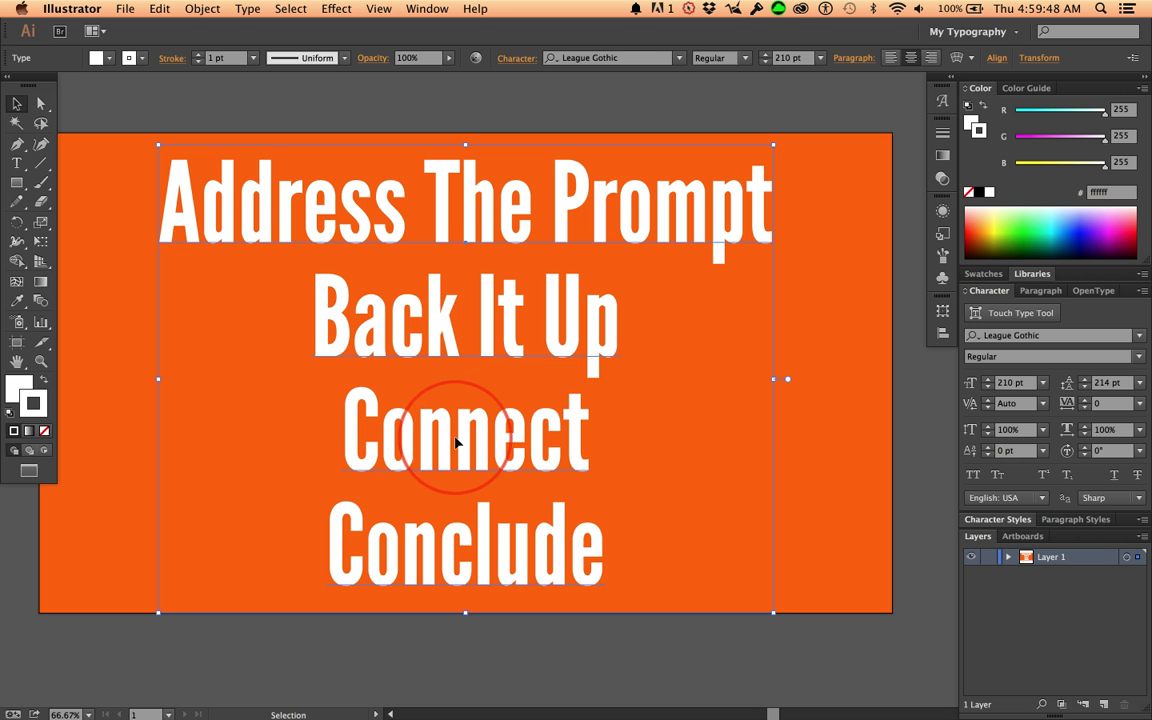
pyautogui.click(45, 431)
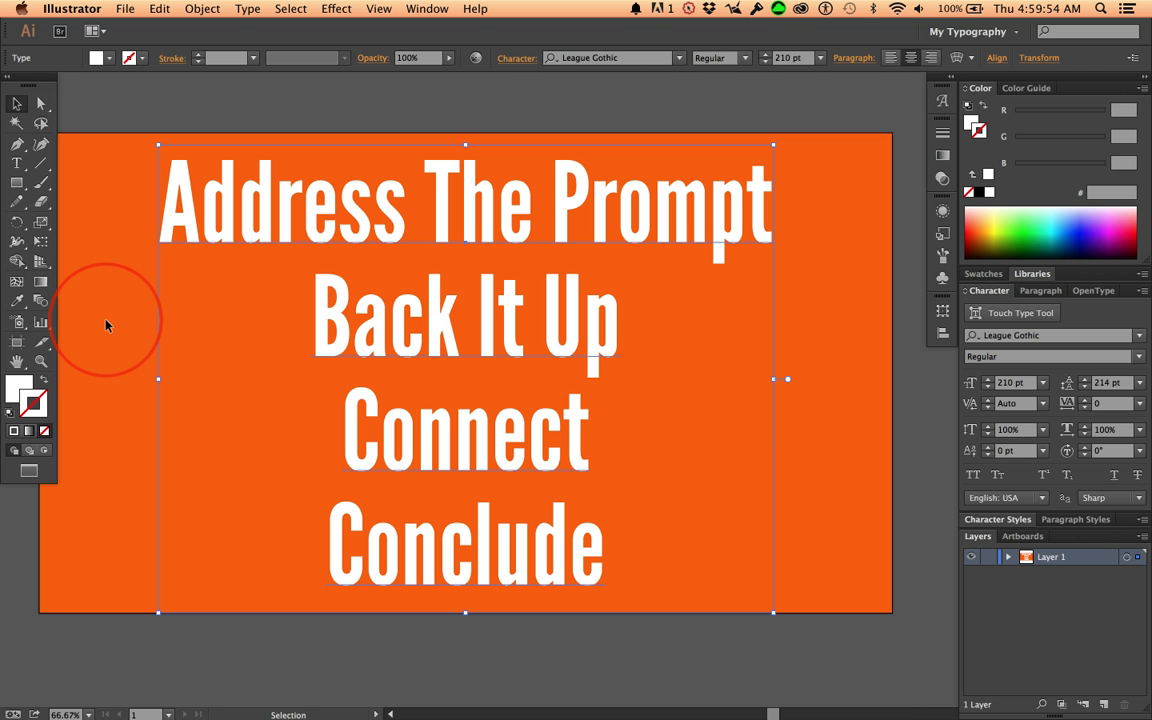
pyautogui.click(95, 212)
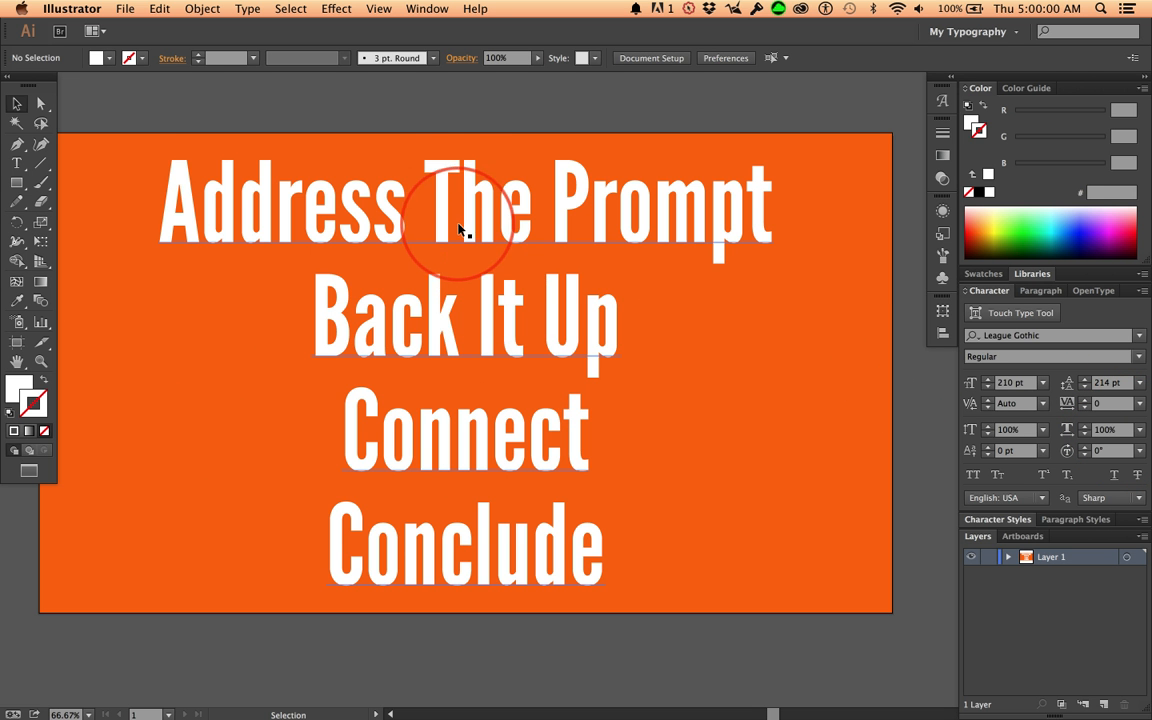
# Change the first two lines to read "Address the Prompt" and "Back it Up" with lowercase initials, then deselect the text block
pyautogui.click(450, 174)
pyautogui.doubleClick(445, 180)
pyautogui.press('super+a')
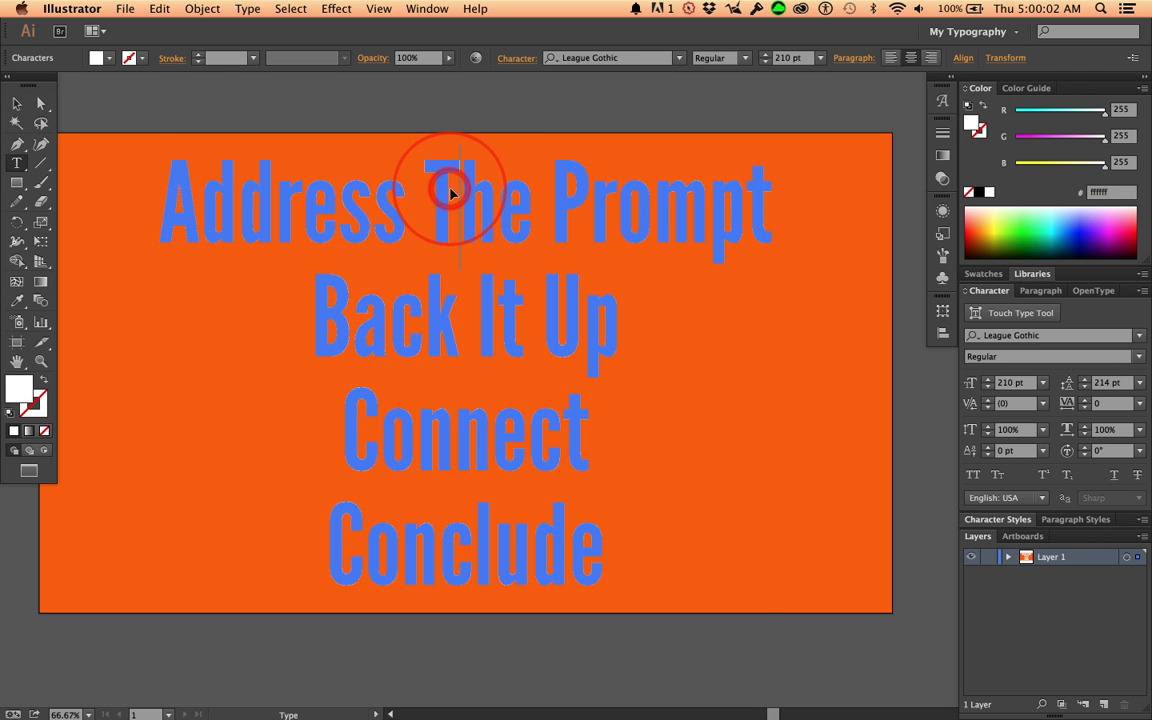
pyautogui.moveTo(450, 192); pyautogui.dragTo(422, 195)
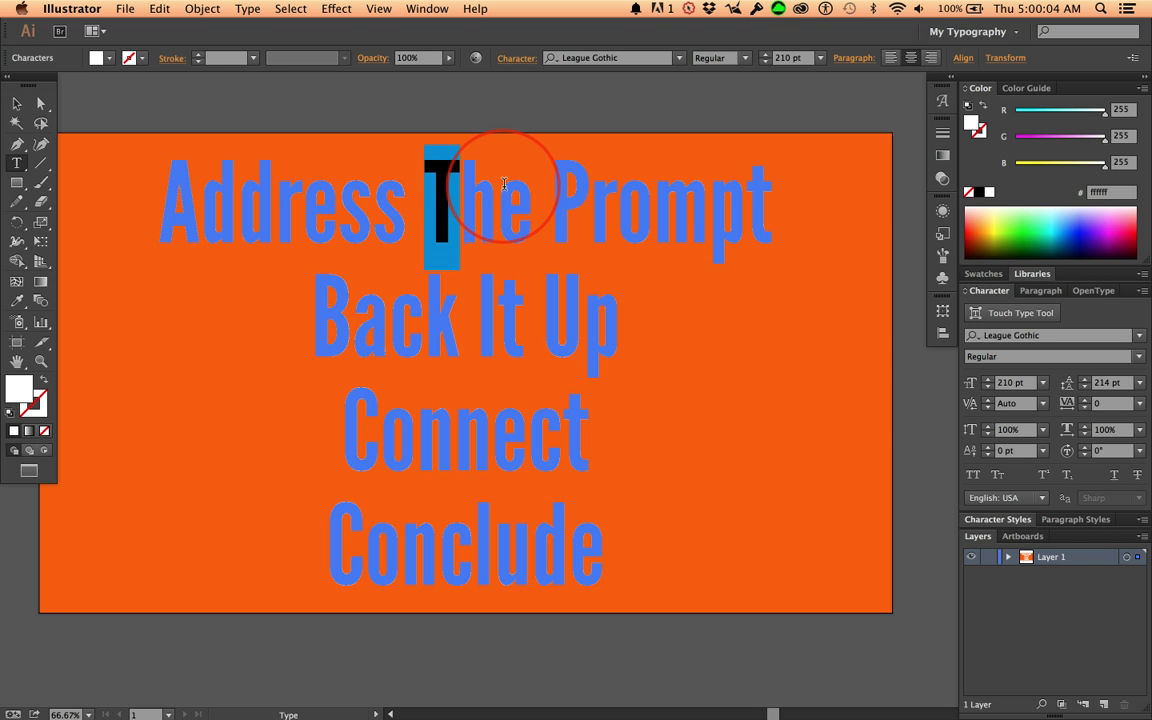
pyautogui.write('t')
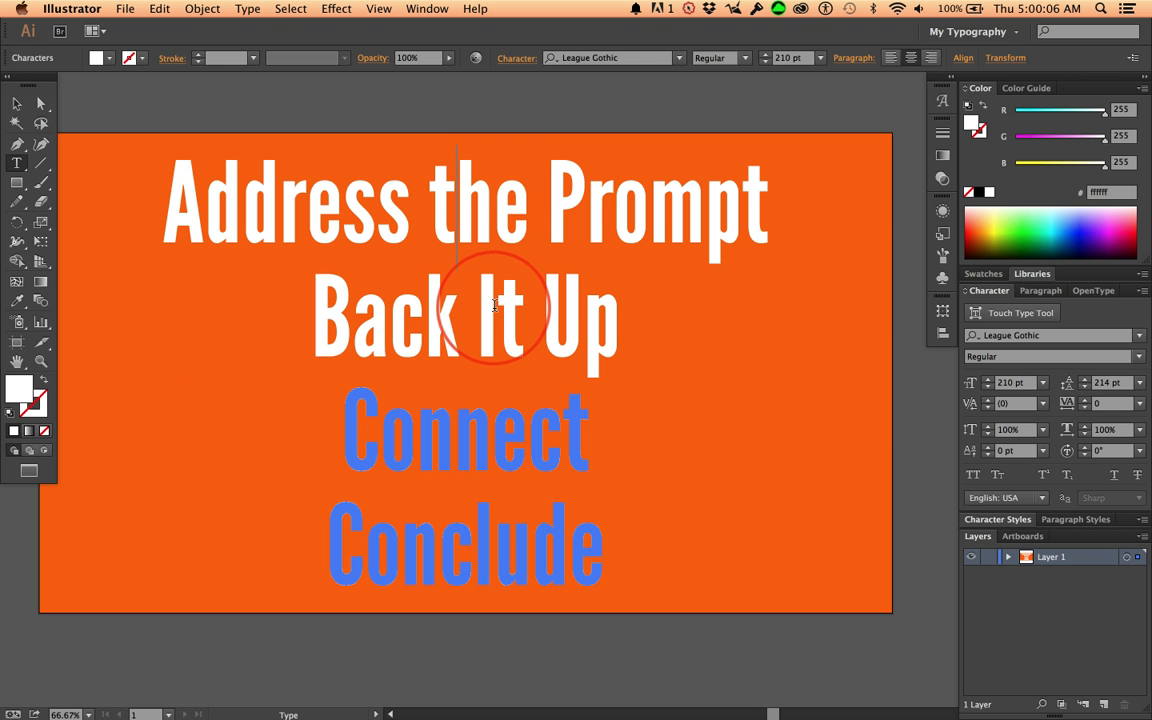
pyautogui.moveTo(496, 308); pyautogui.dragTo(480, 310)
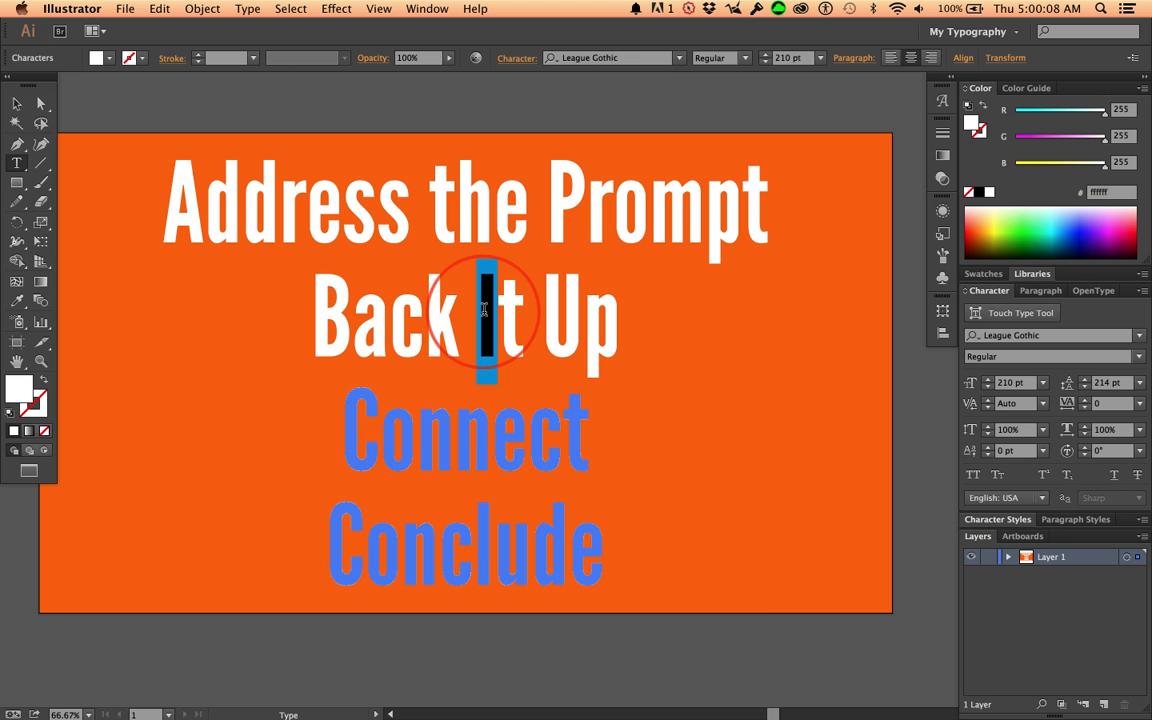
pyautogui.write('i')
pyautogui.click(16, 105)
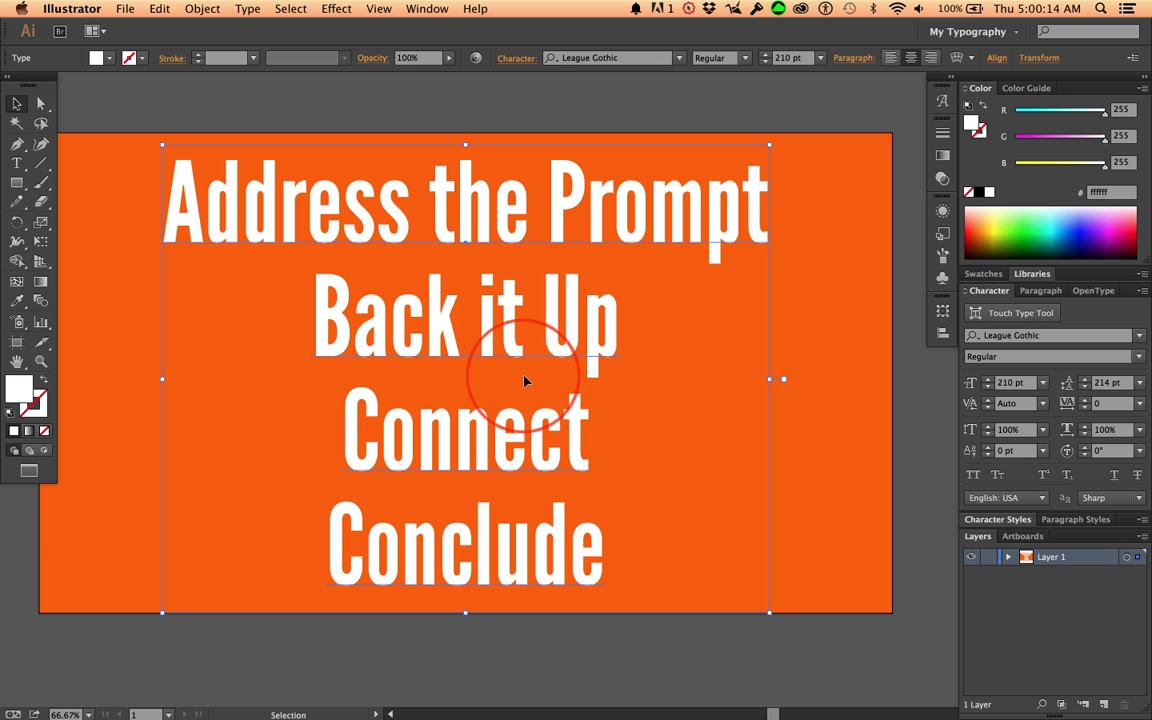
pyautogui.click(196, 103)
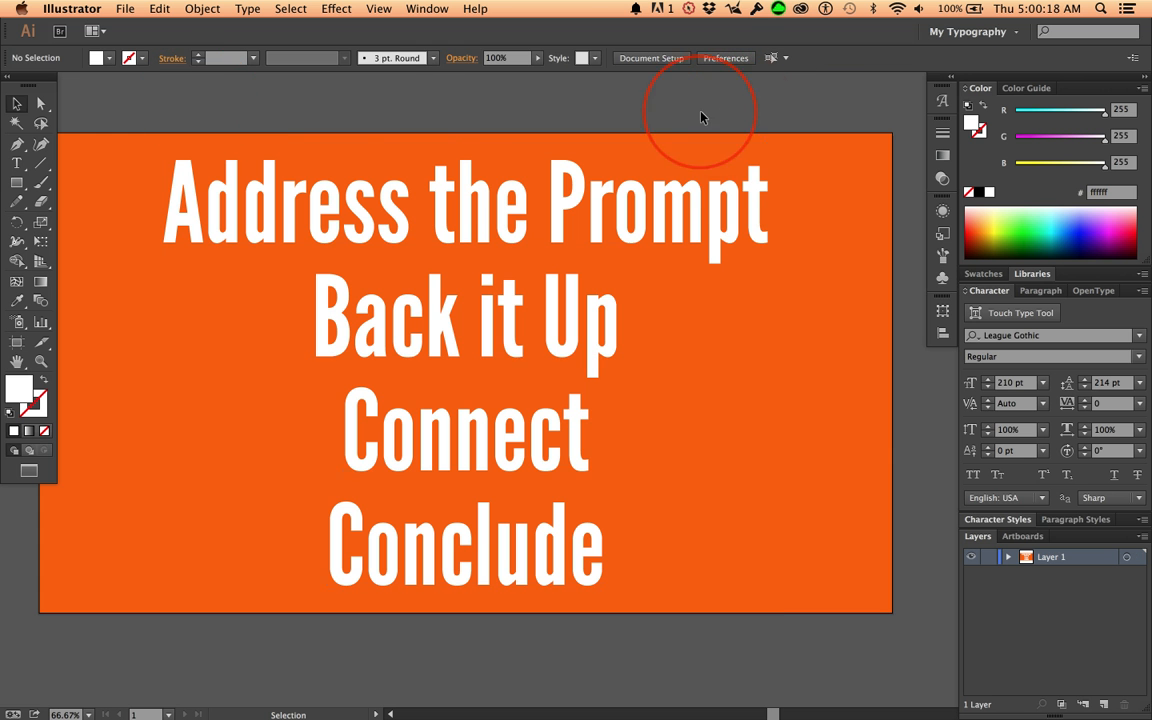